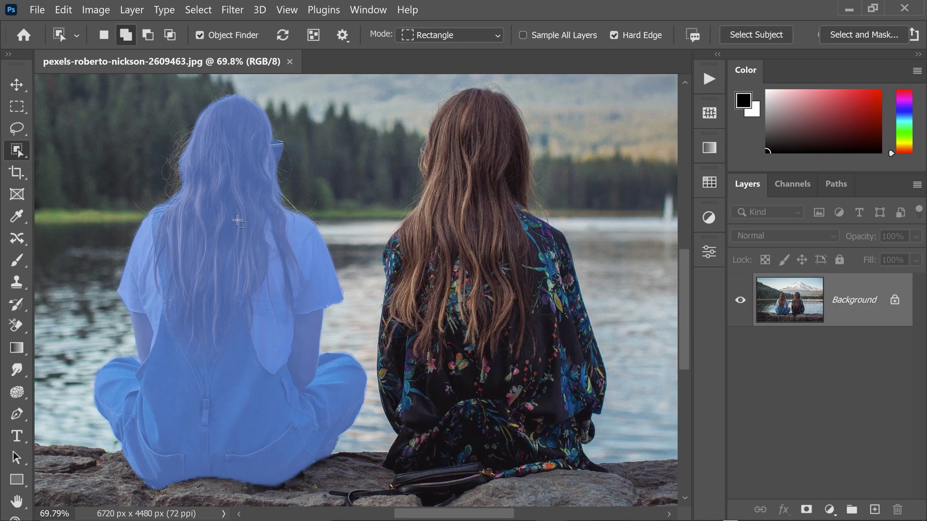
Select both girls with Object Selection and output them via Select and Mask to a masked new layer.
left_click(238, 221)
left_click(424, 203, "shift")
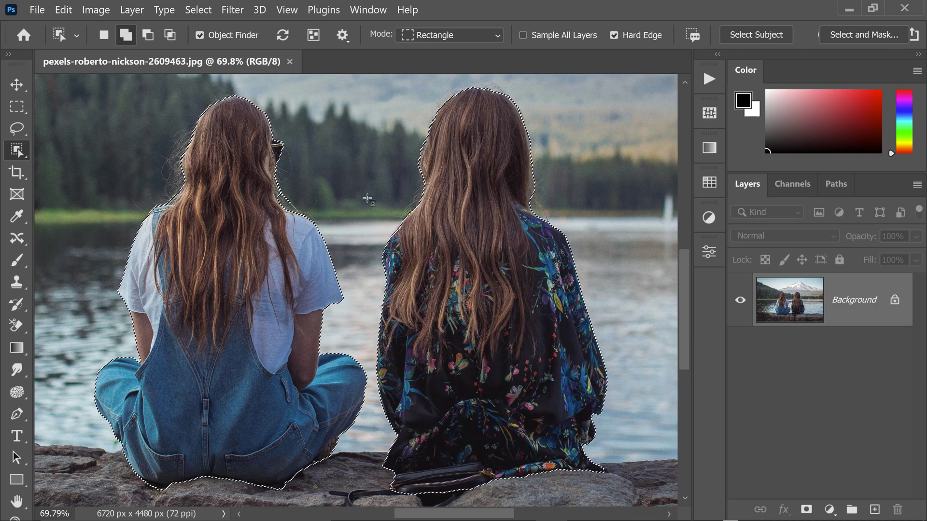
left_click(823, 43)
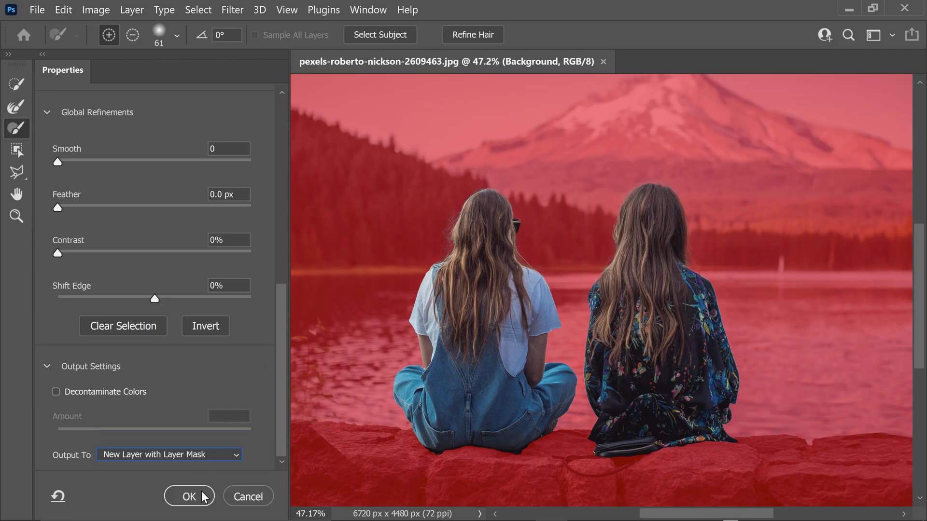
left_click(189, 497)
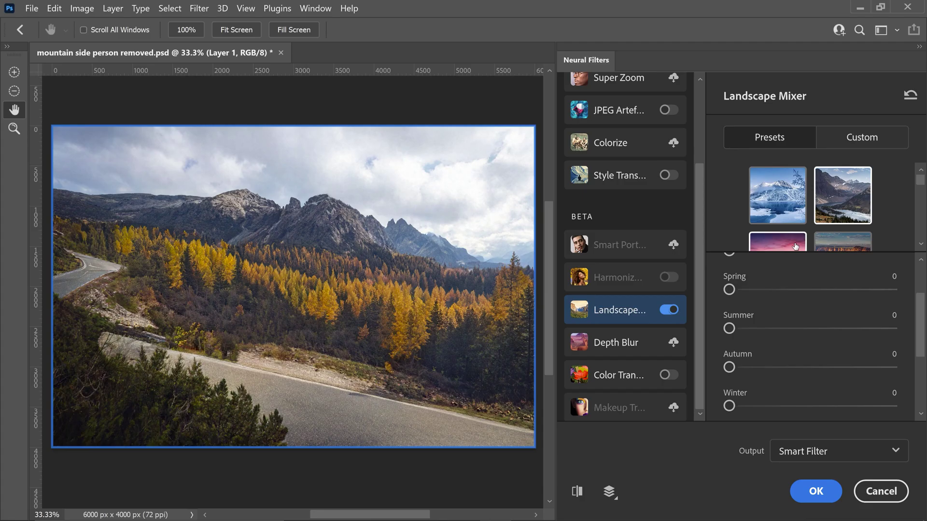
Preview the pink sunset, golden sunset, green cloudy, canyon desert and autumn Landscape Mixer presets.
left_click(797, 246)
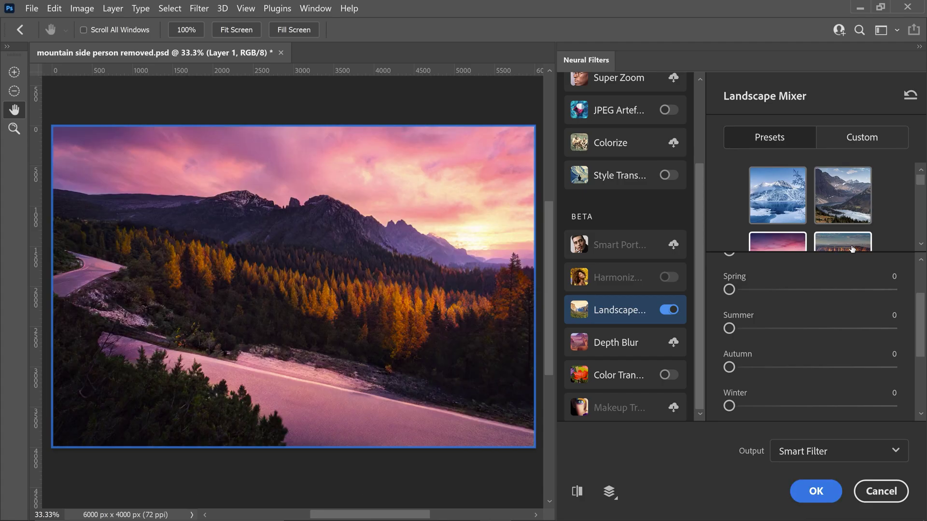
left_click(853, 247)
scroll(831, 232, "down", 2)
left_click(794, 241)
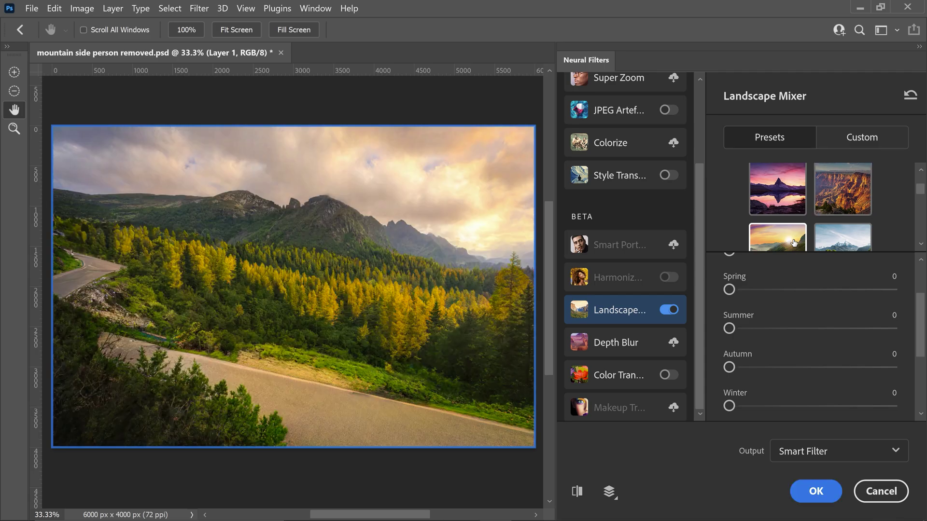
left_click(833, 247)
scroll(797, 234, "down", 2)
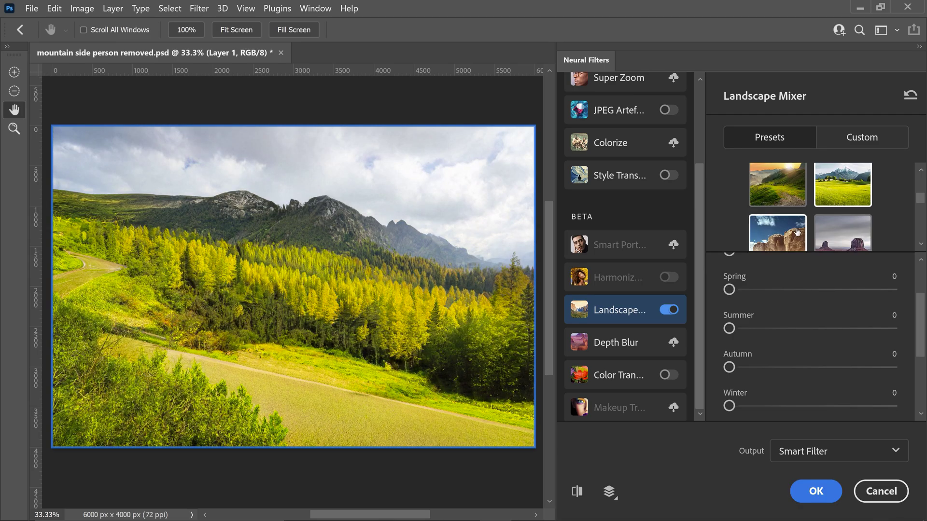
left_click(796, 232)
scroll(831, 229, "down", 2)
left_click(854, 231)
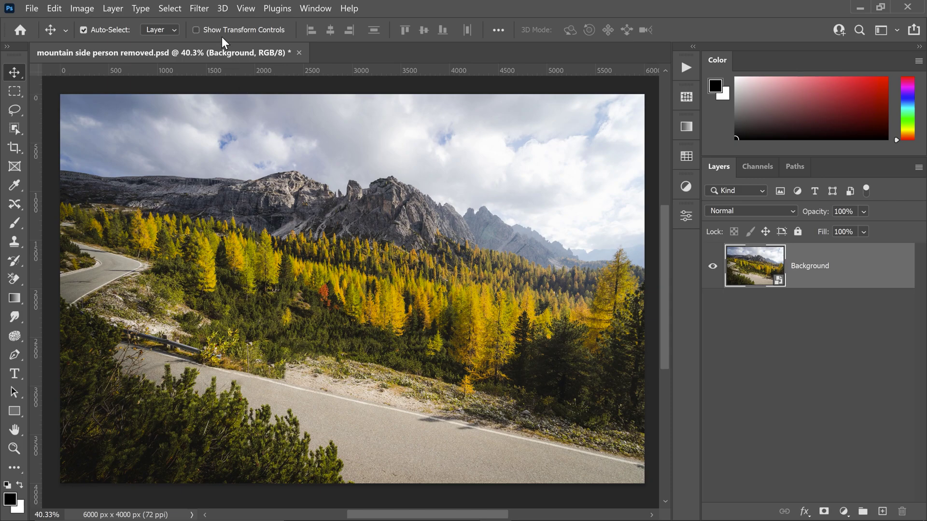
Open Filter > Neural Filters and scroll the filter list down to the Beta section.
left_click(207, 10)
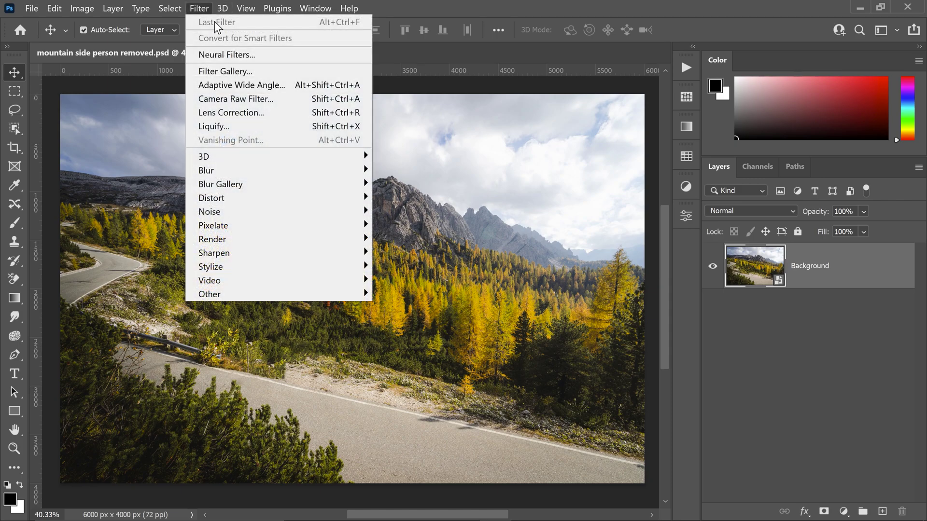
left_click(265, 57)
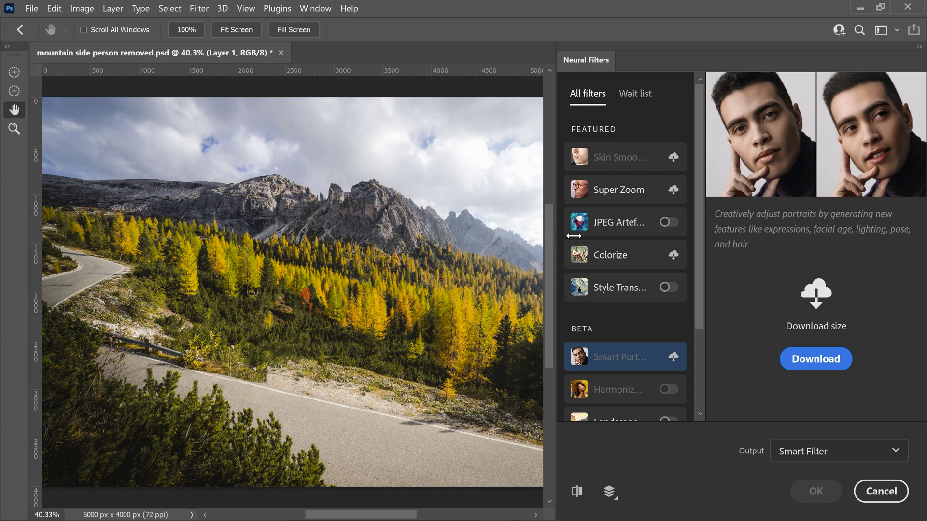
left_click_drag(696, 215, 714, 321)
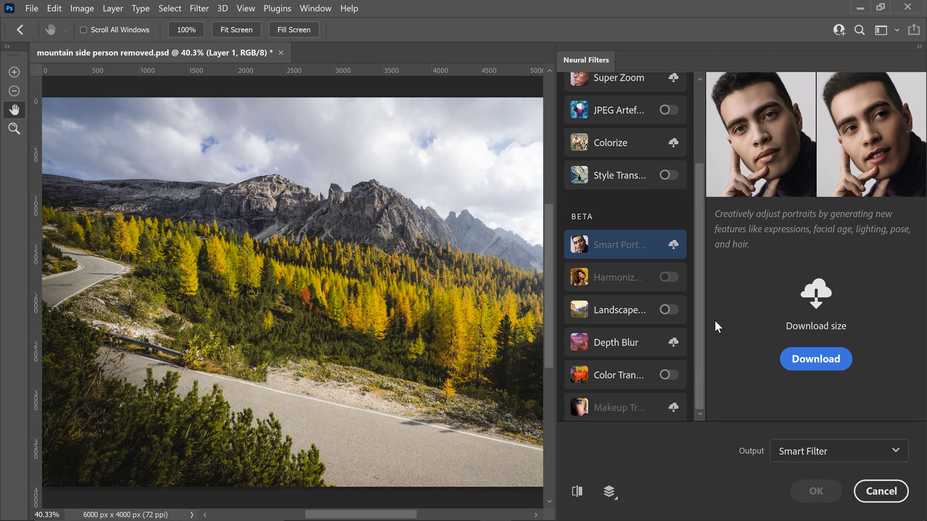
Turn on Landscape Mixer, apply the snowy winter preset, and zoom the canvas to 33.33%.
left_click(672, 311)
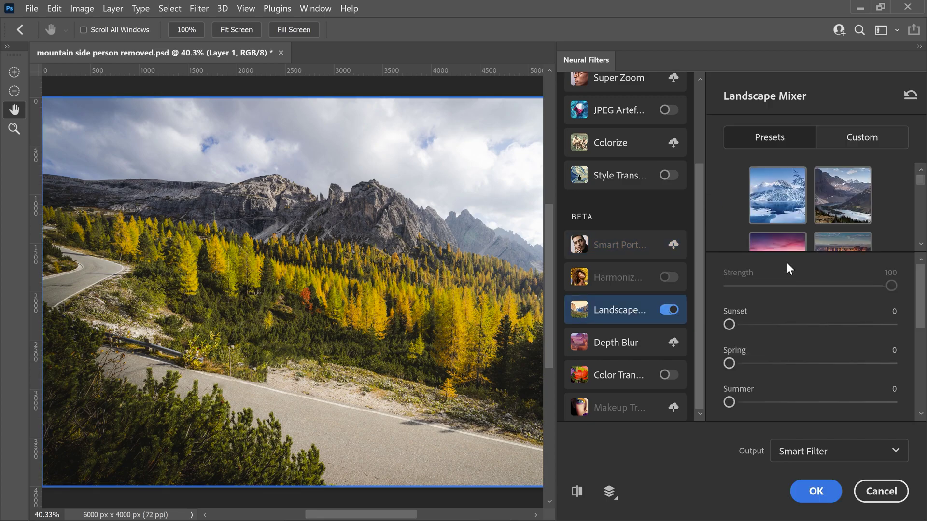
left_click(788, 202)
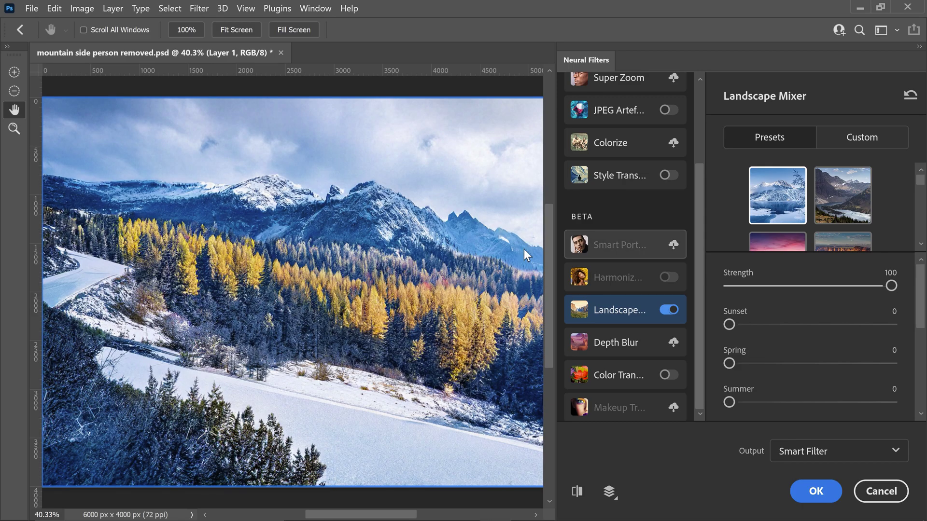
key("ctrl+minus")
Push the Winter blend to 100, undo it back to 0, then apply the second preset.
scroll(793, 400, "down", 3)
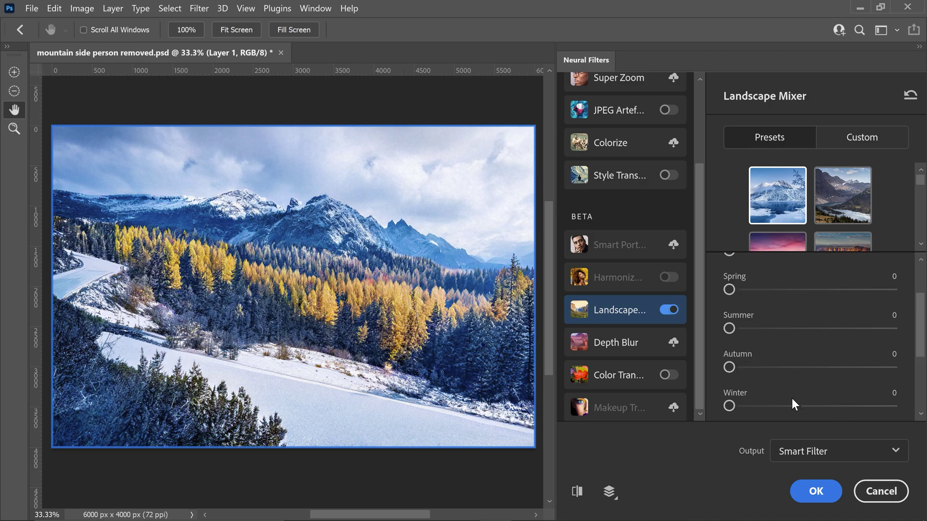
left_click_drag(923, 411, 923, 410)
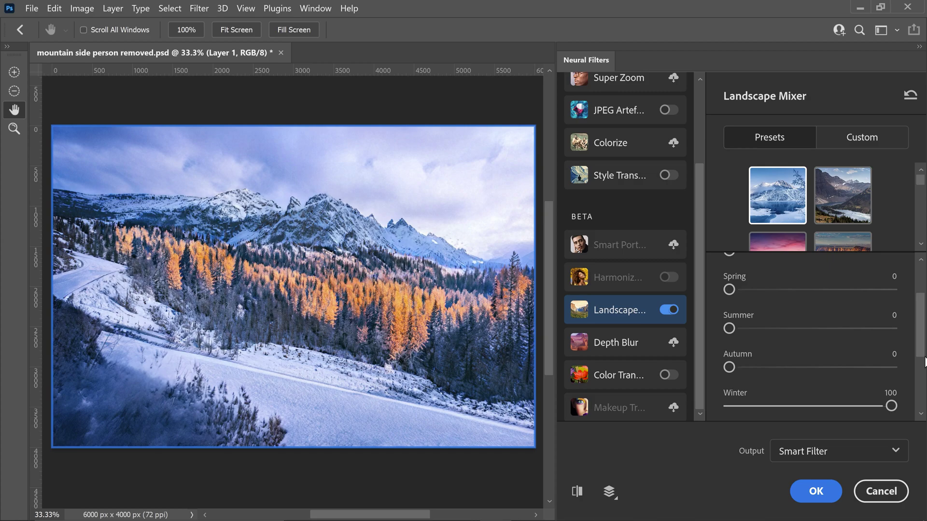
key("ctrl+z")
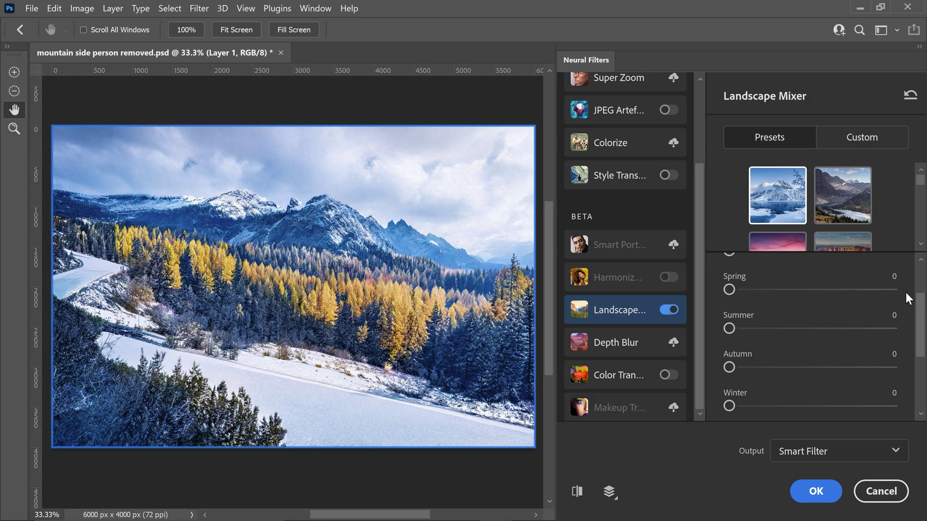
left_click(863, 200)
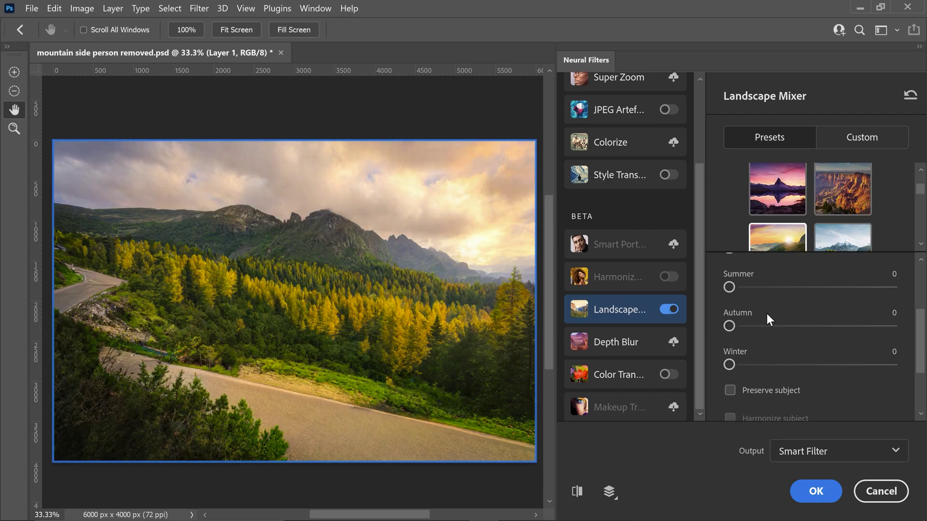
Adjust the season sliders, ending with Autumn at 0, Summer at 22 and Spring at 31.
left_click(761, 326)
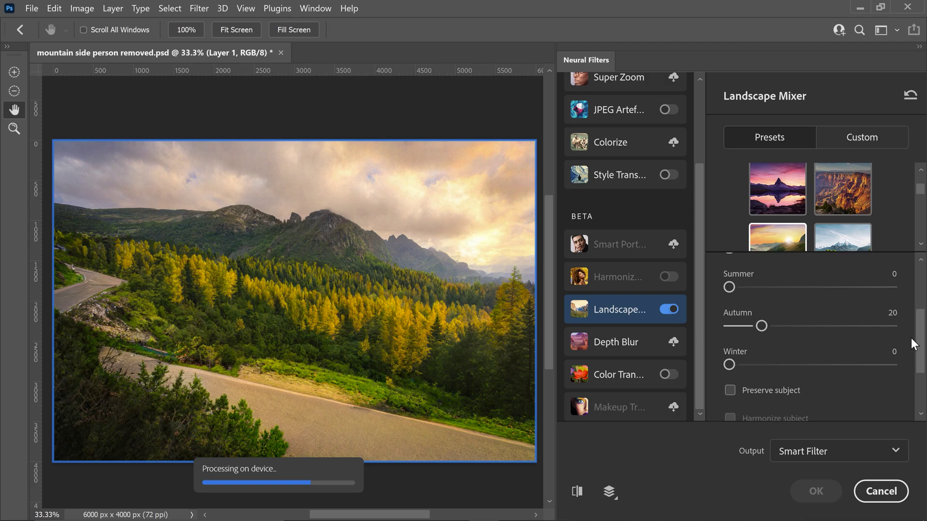
scroll(917, 342, "up", 1)
scroll(918, 342, "up", 2)
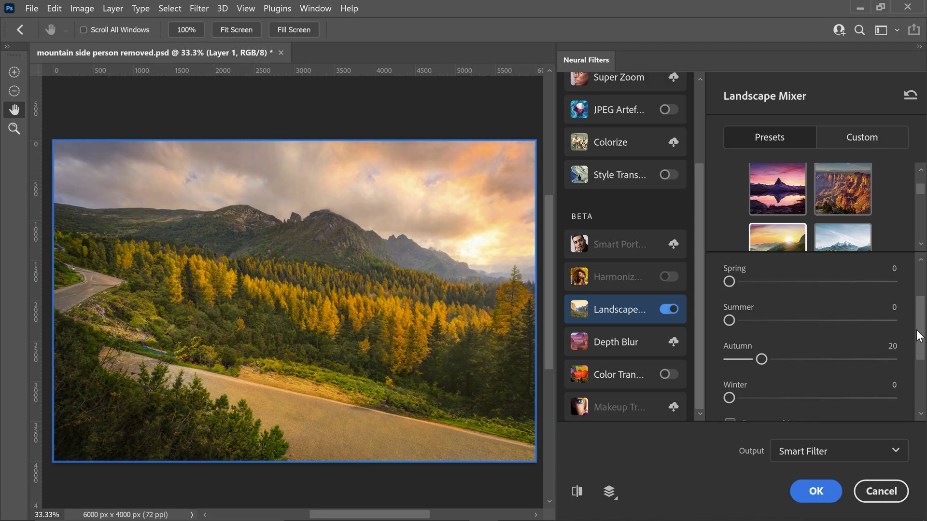
left_click_drag(758, 362, 694, 357)
left_click_drag(761, 323, 793, 322)
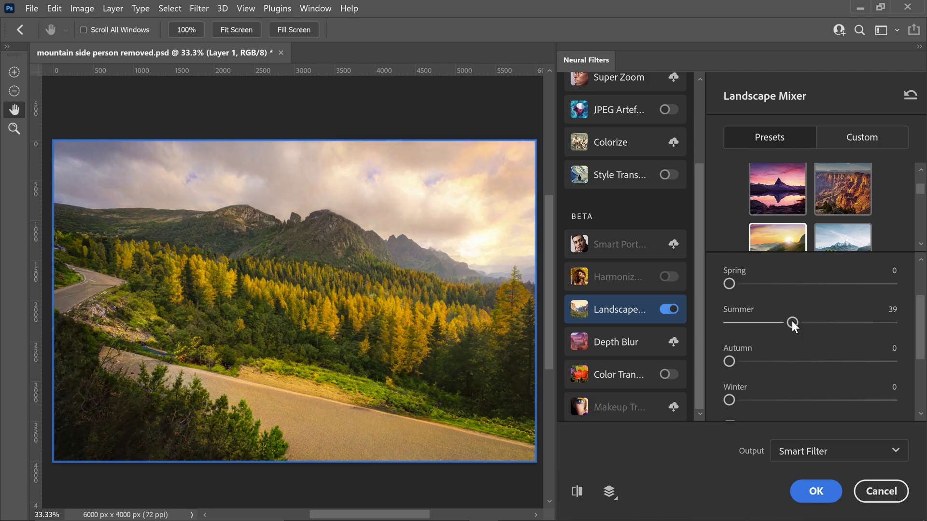
left_click_drag(793, 323, 911, 320)
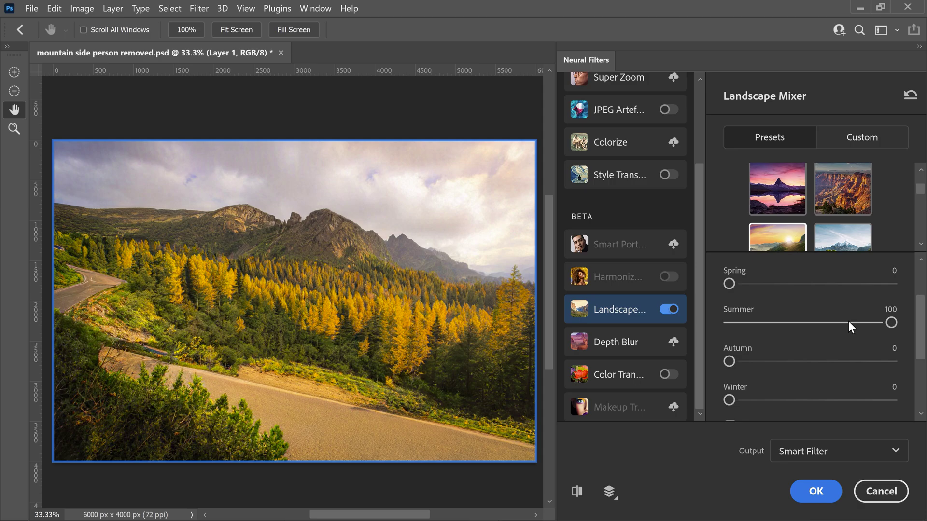
left_click(763, 322)
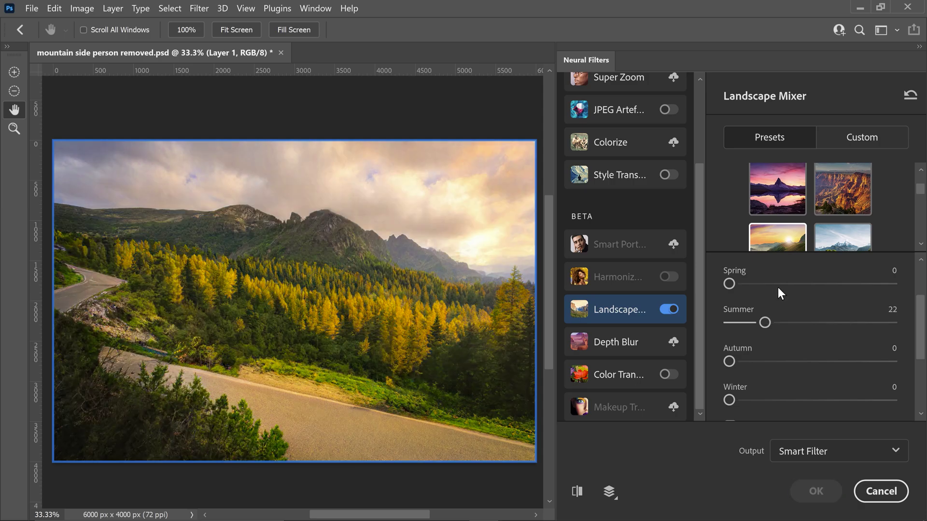
left_click(777, 284)
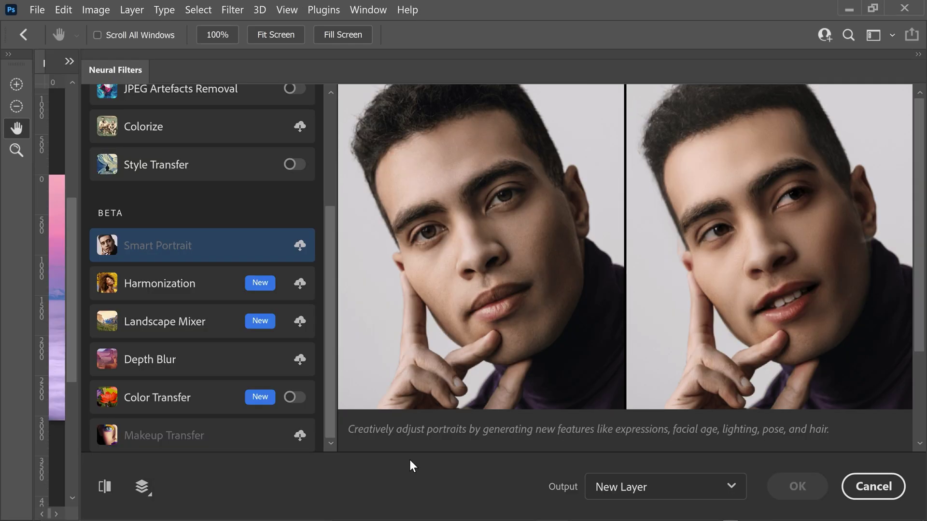
Select the Harmonization neural filter and download it from the cloud.
left_click(201, 282)
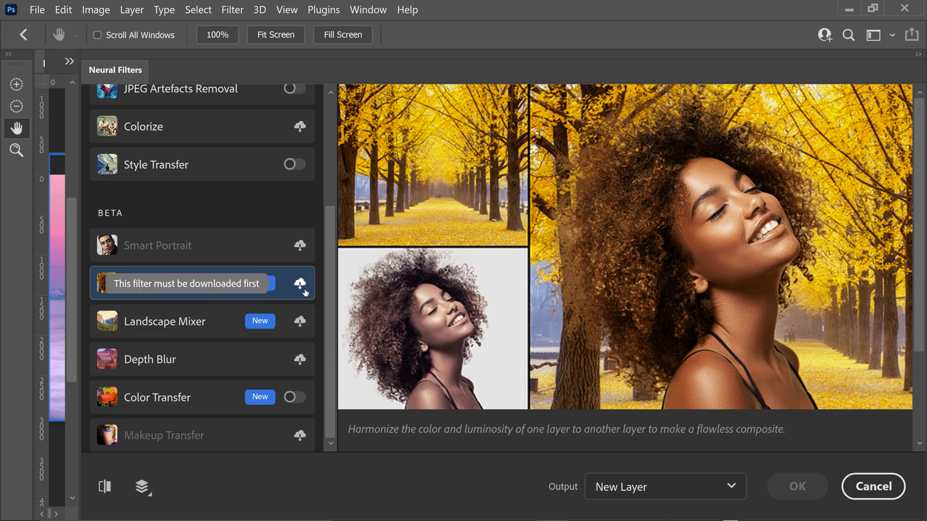
left_click(300, 283)
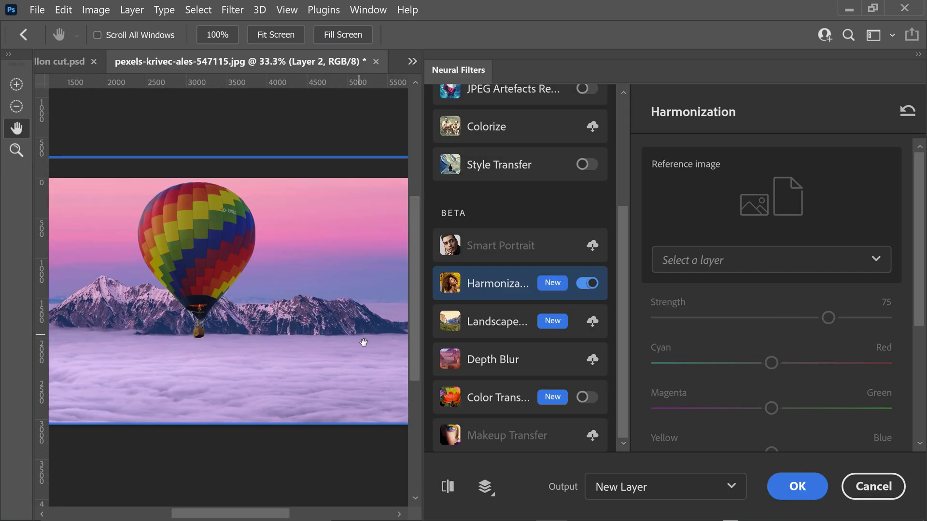
Harmonize the balloon to the Background layer with Strength 75 and Brightness +10.
left_click(761, 262)
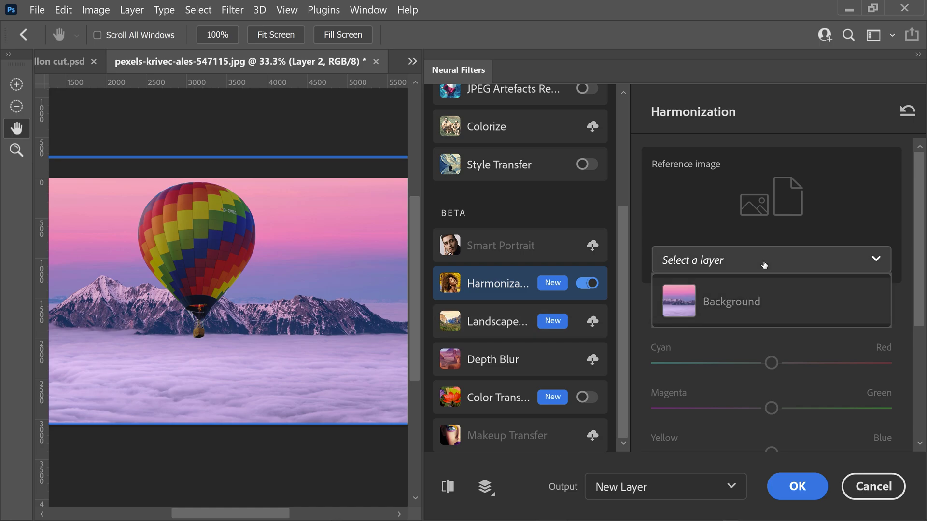
left_click(721, 301)
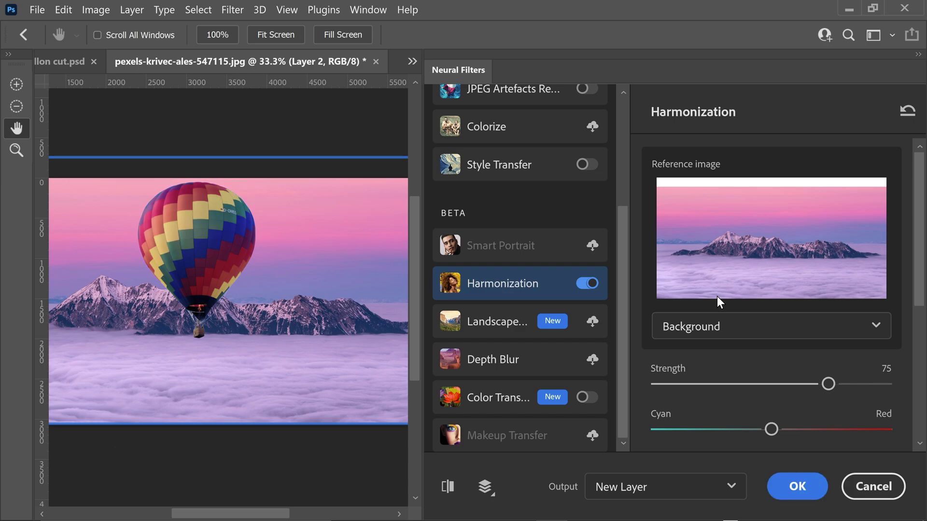
scroll(711, 292, "down", 2)
left_click_drag(828, 297, 709, 299)
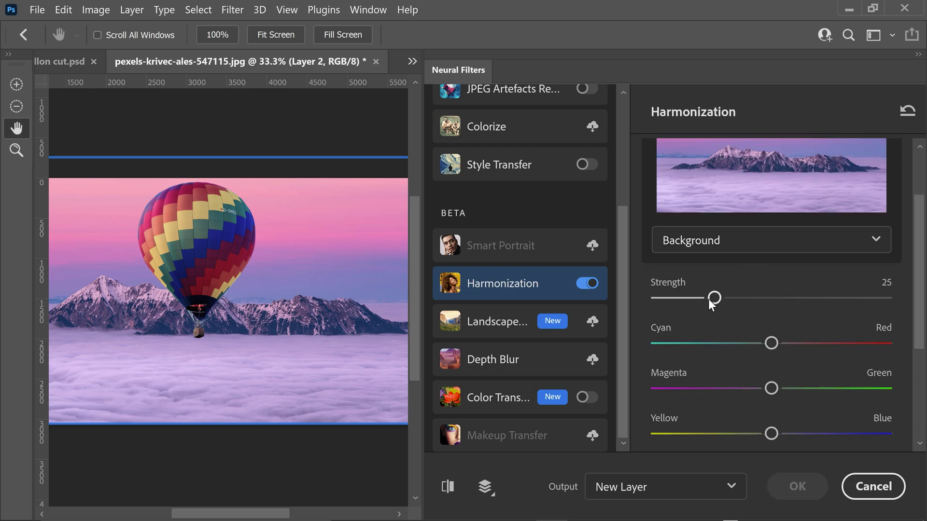
left_click(826, 298)
left_click_drag(830, 297, 832, 298)
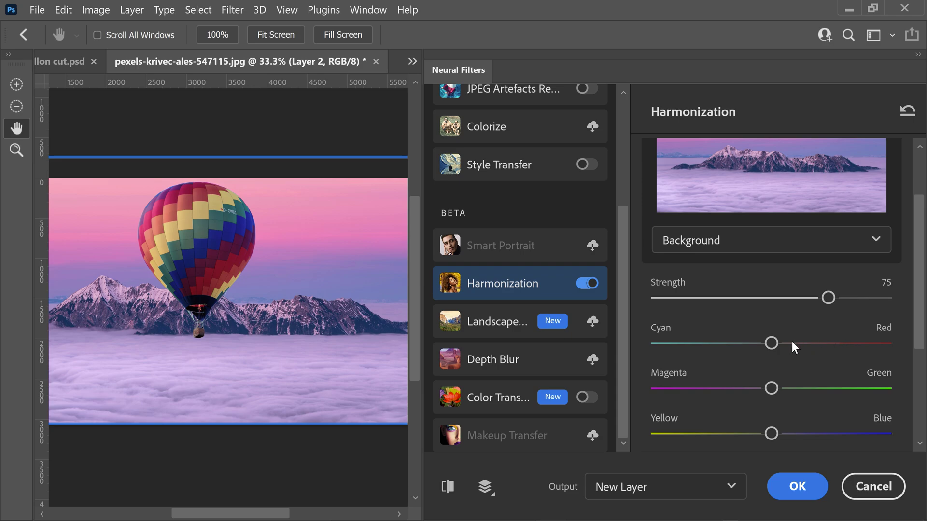
scroll(836, 340, "down", 3)
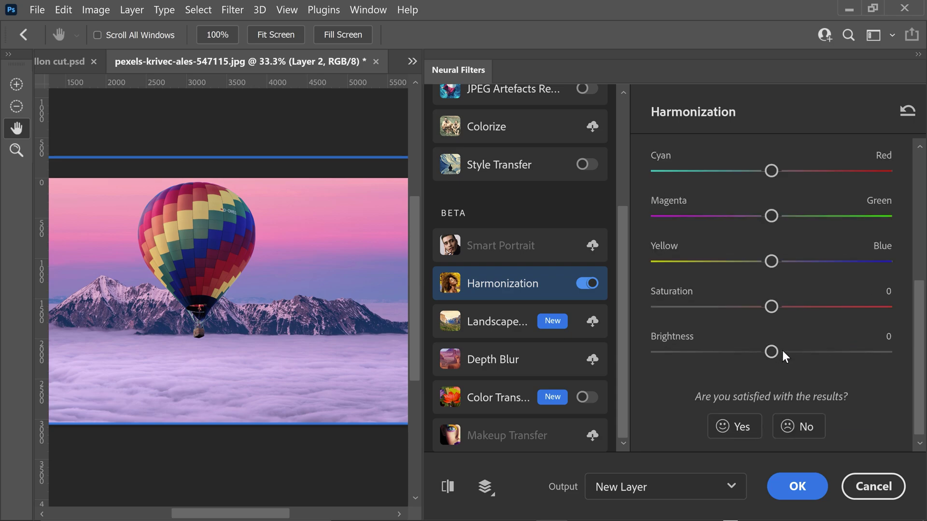
left_click_drag(782, 351, 795, 354)
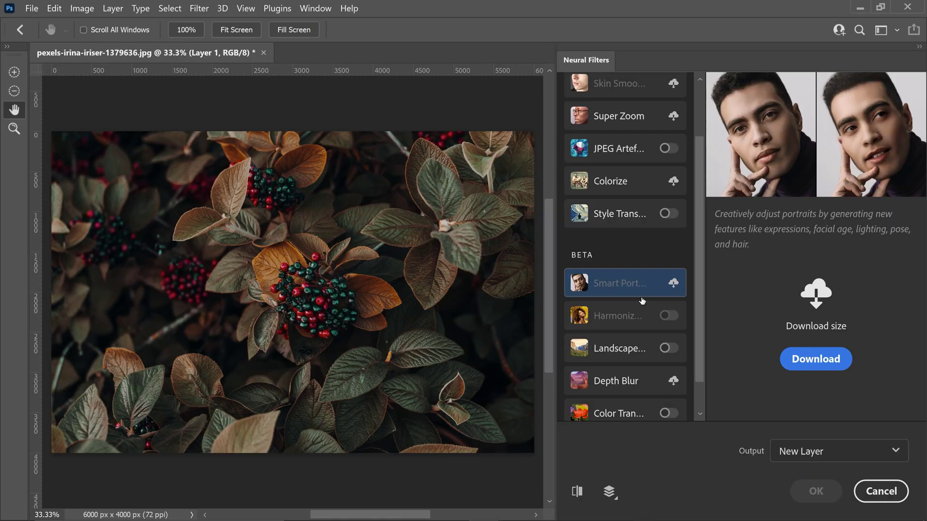
scroll(657, 261, "down", 1)
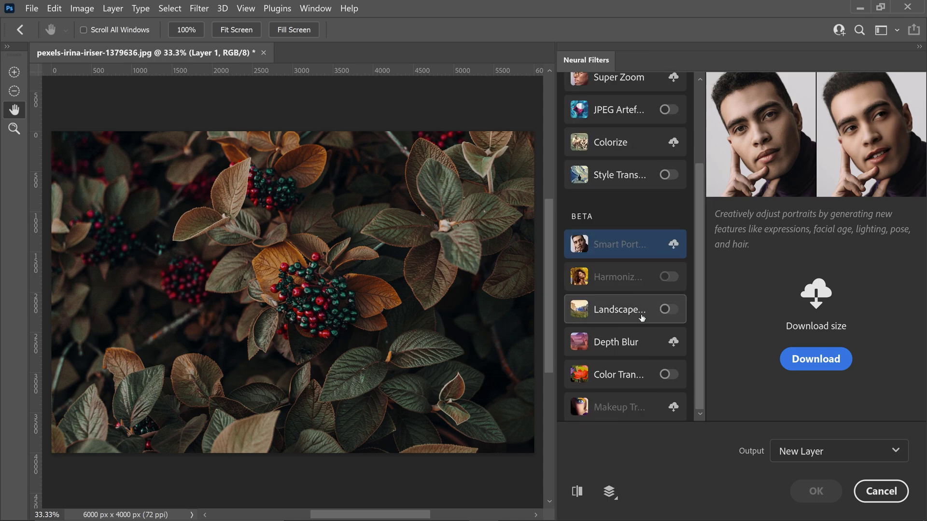
Enable Color Transfer and preview the sunset, abstract paint, blue feather, desert road and skateboarder presets.
left_click(671, 375)
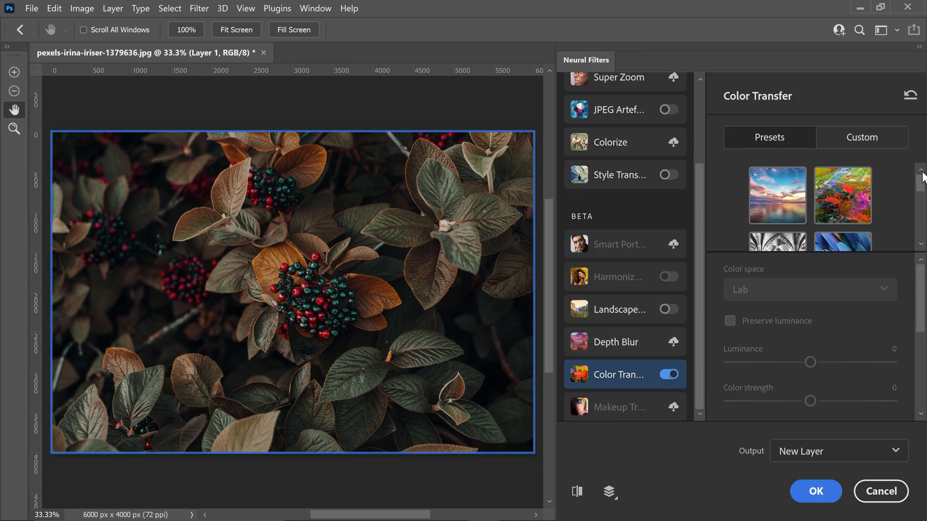
left_click(792, 200)
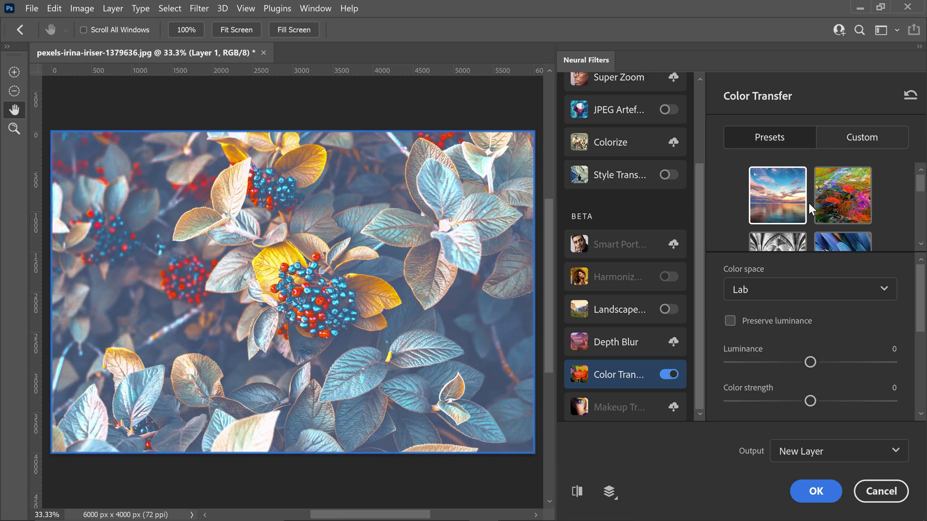
left_click(836, 211)
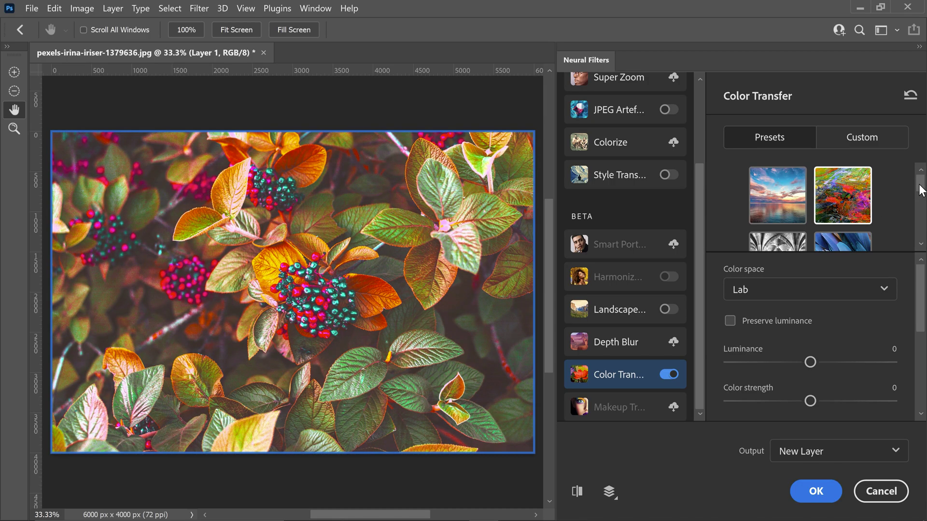
scroll(869, 210, "down", 2)
left_click(858, 229)
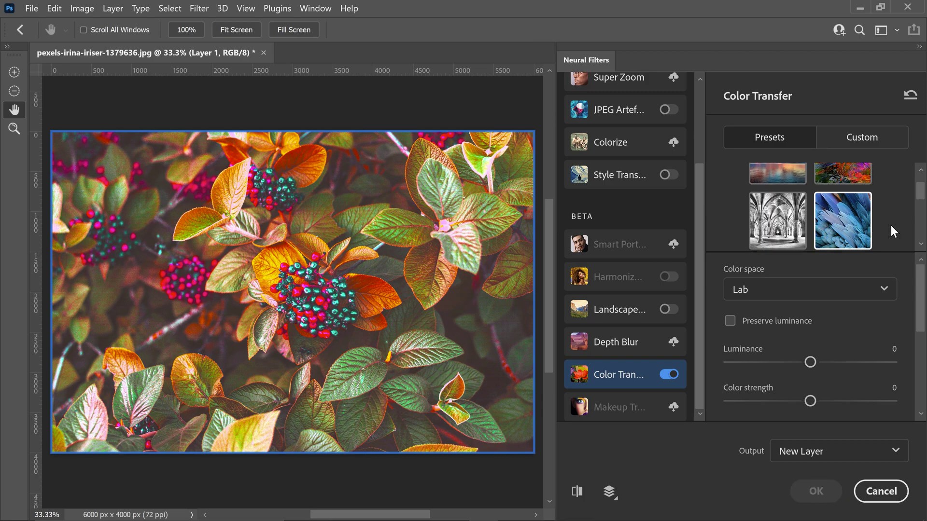
scroll(920, 284, "down", 1)
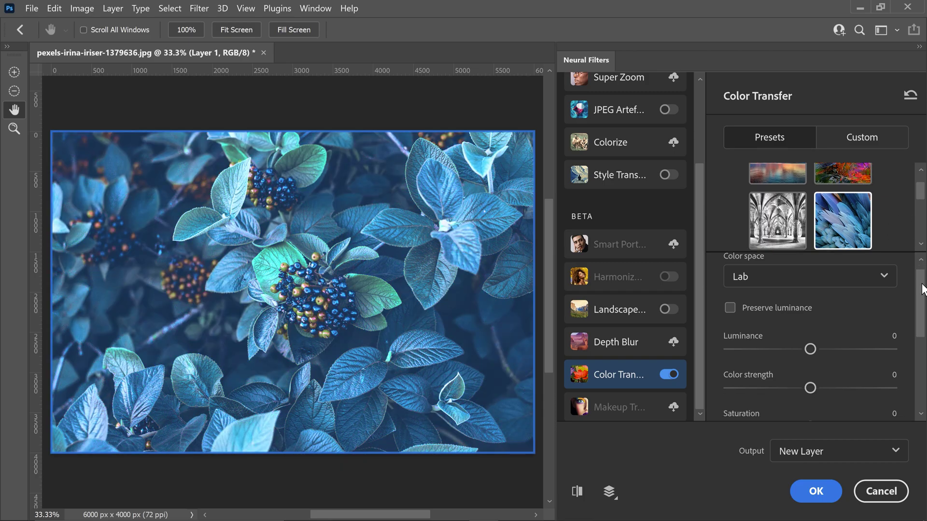
scroll(912, 270, "up", 1)
scroll(895, 242, "down", 2)
left_click(804, 218)
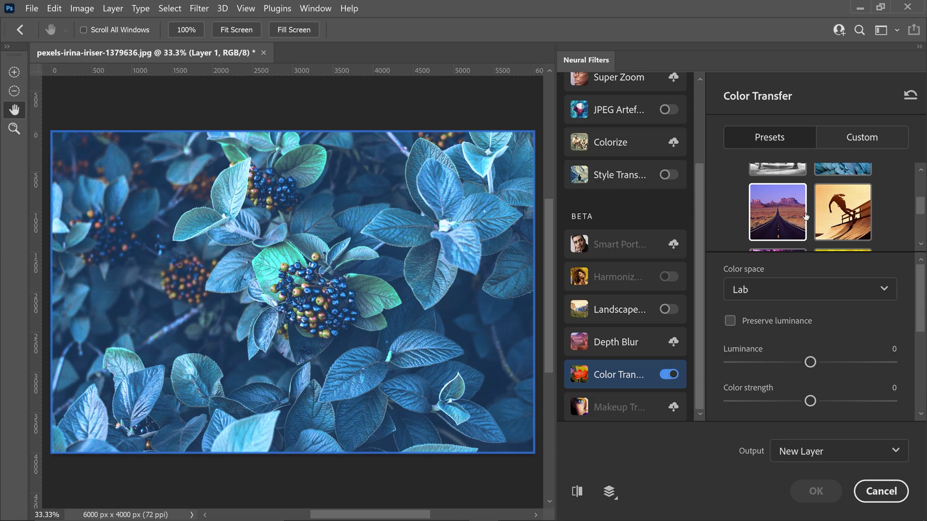
left_click(853, 216)
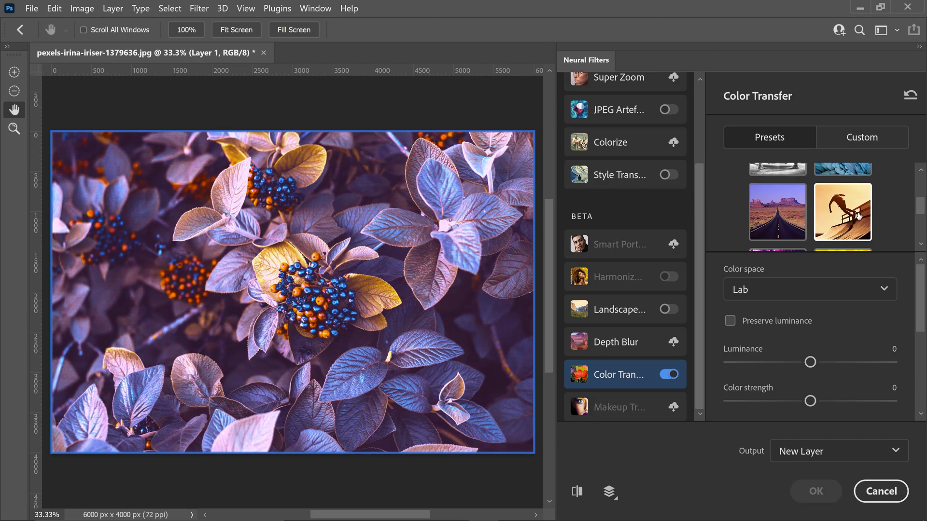
Try the cathedral, yellow flower and lilac presets, settling on the green leaf preset.
scroll(878, 209, "up", 2)
left_click(788, 223)
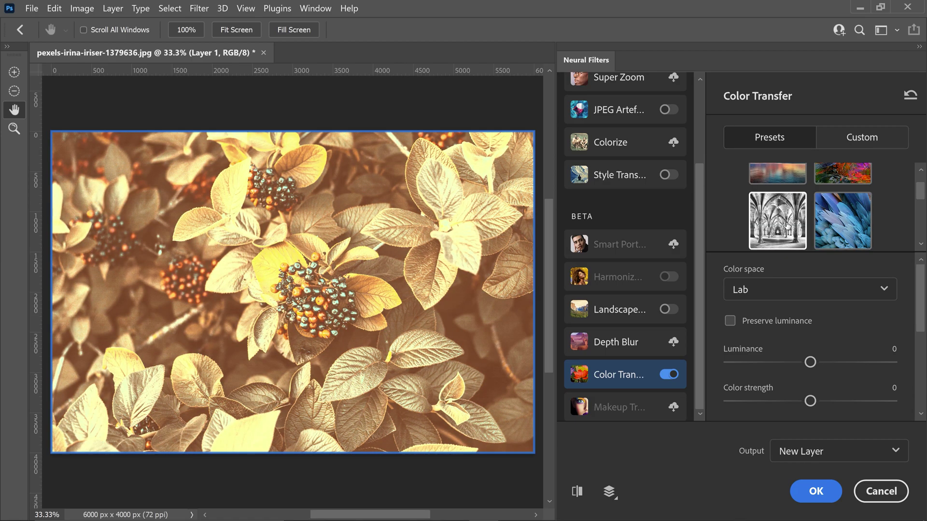
scroll(876, 213, "down", 2)
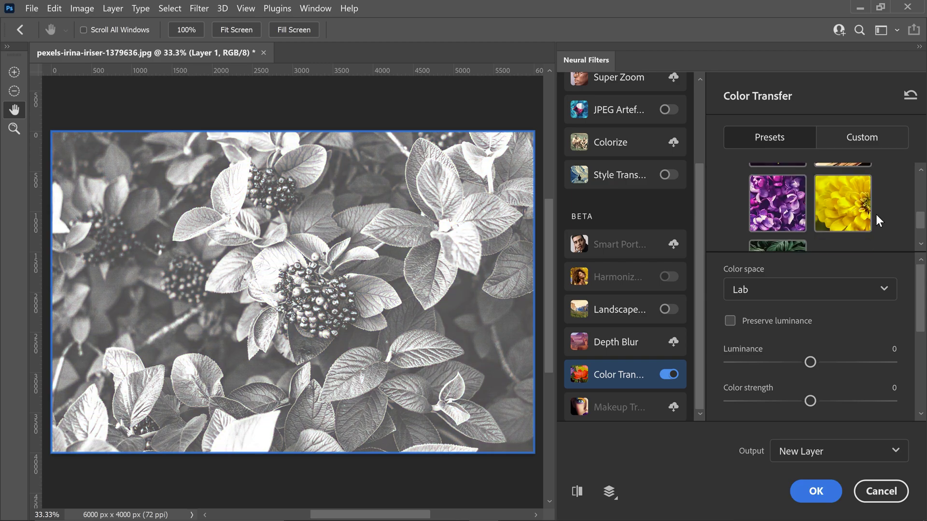
left_click(847, 215)
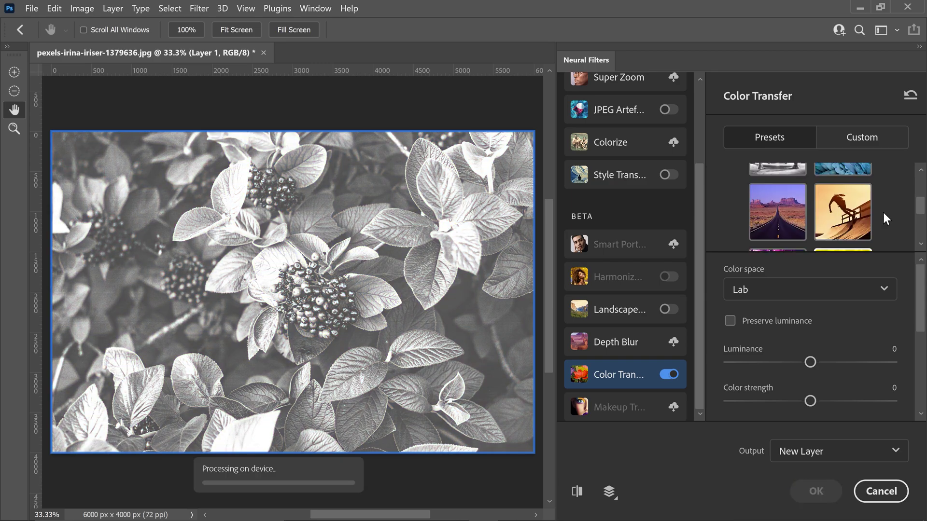
left_click(789, 209)
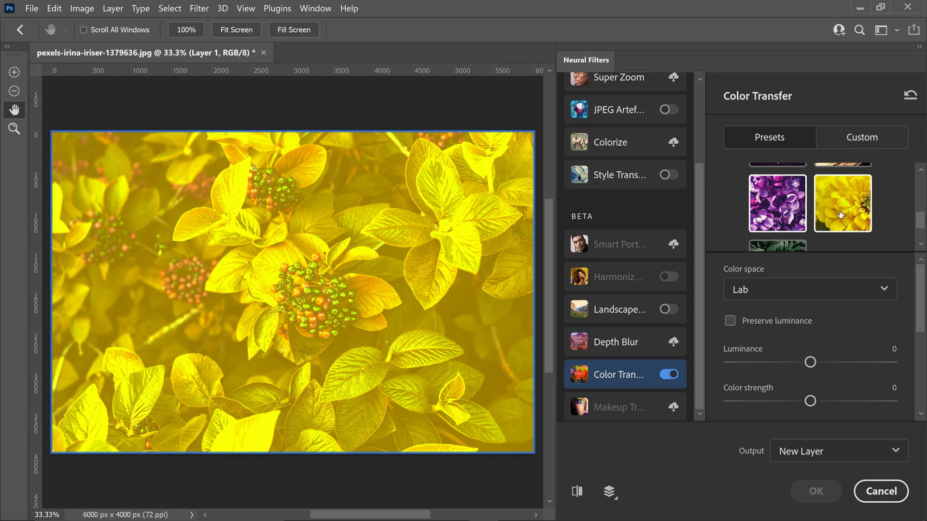
scroll(888, 211, "down", 2)
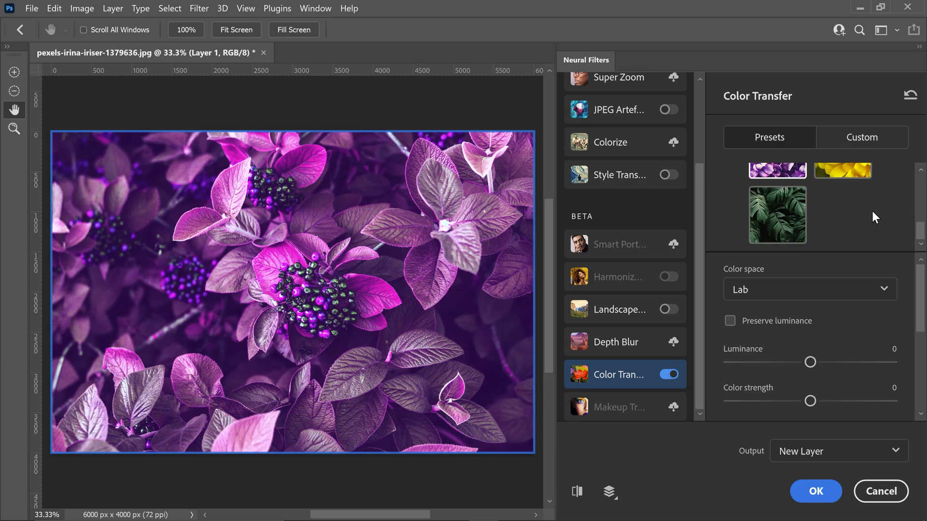
left_click(793, 227)
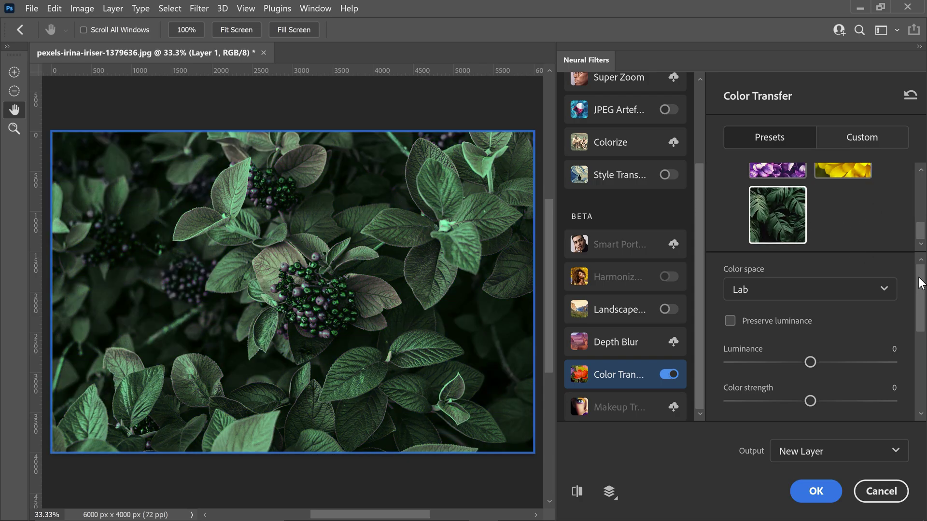
Toggle Preserve luminance on and then off again.
scroll(876, 309, "down", 1)
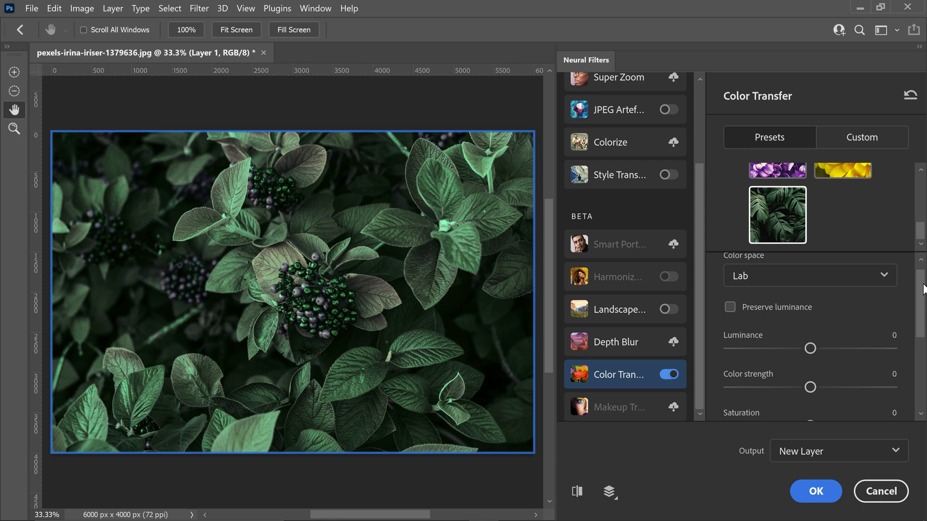
left_click(730, 308)
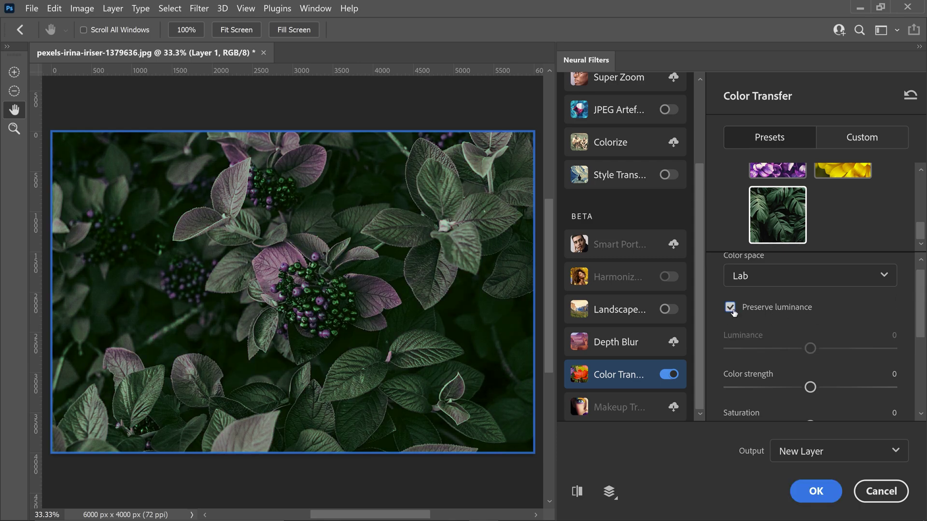
left_click(731, 308)
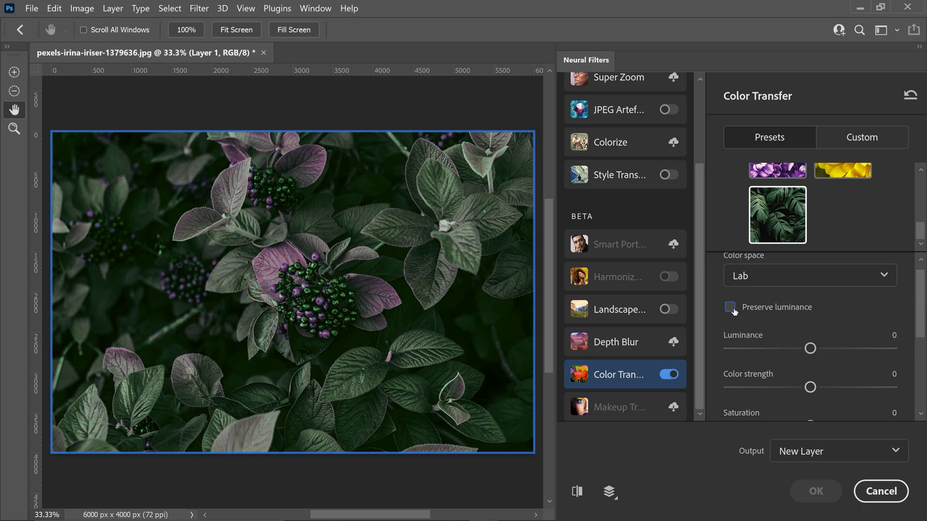
Set Color Transfer to RGB with Saturation +8, Hue -41 and slightly higher Brightness.
left_click(791, 284)
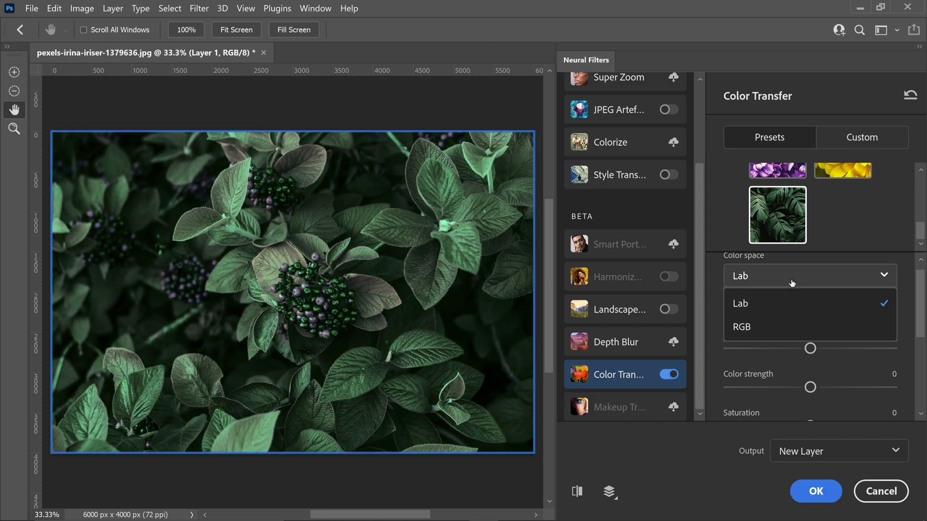
left_click(775, 333)
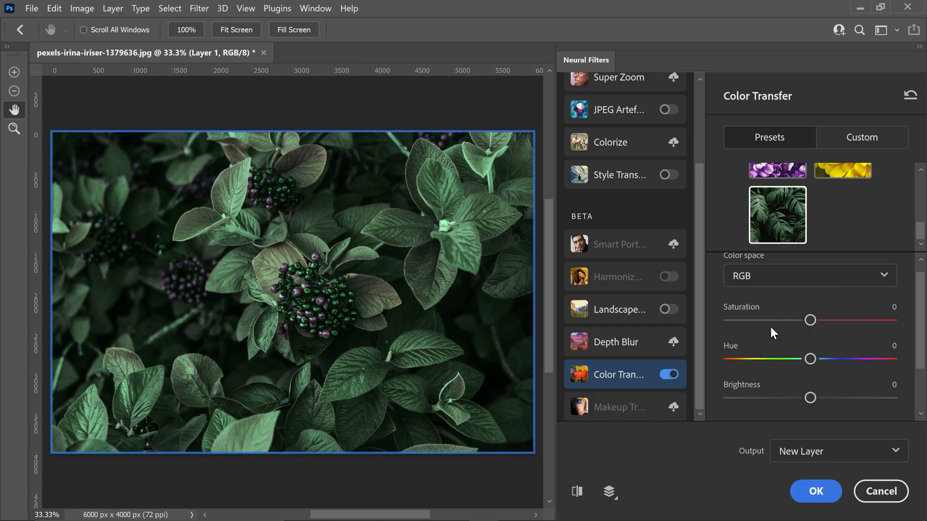
left_click_drag(922, 300, 923, 310)
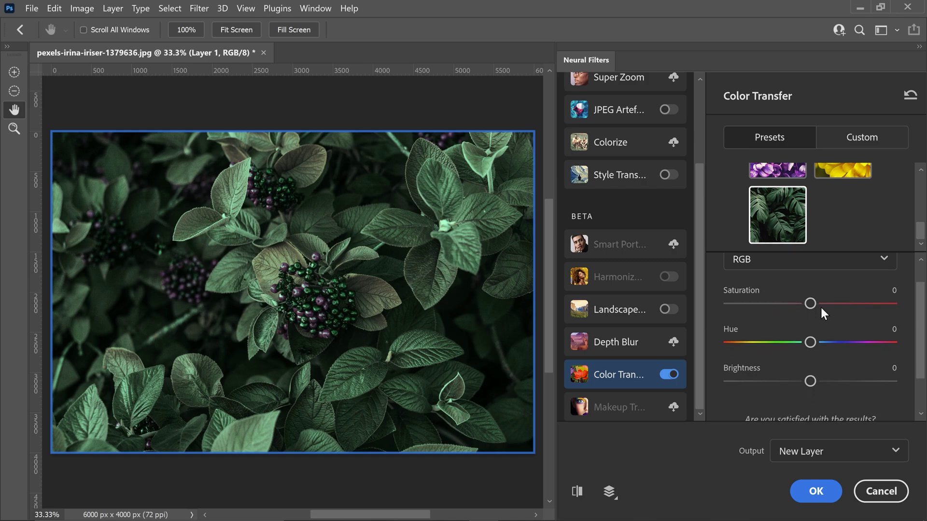
left_click_drag(821, 303, 823, 304)
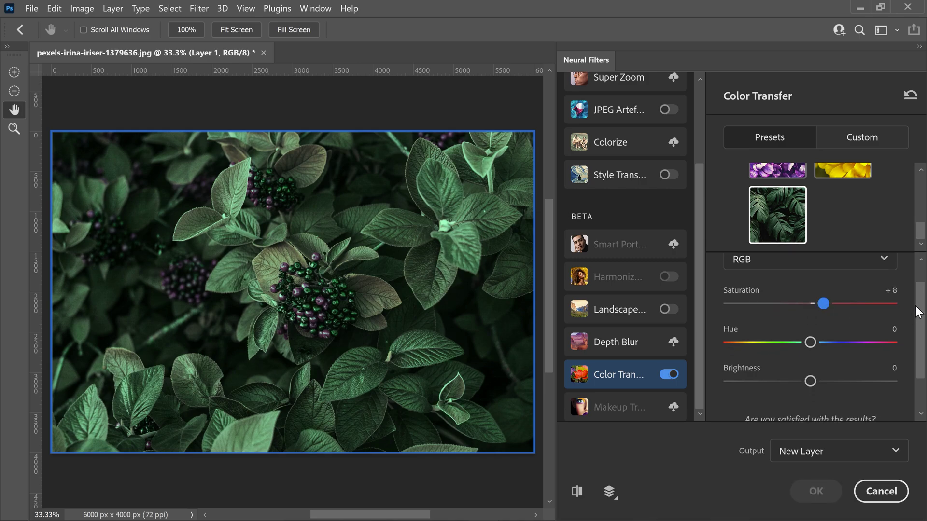
scroll(907, 329, "down", 1)
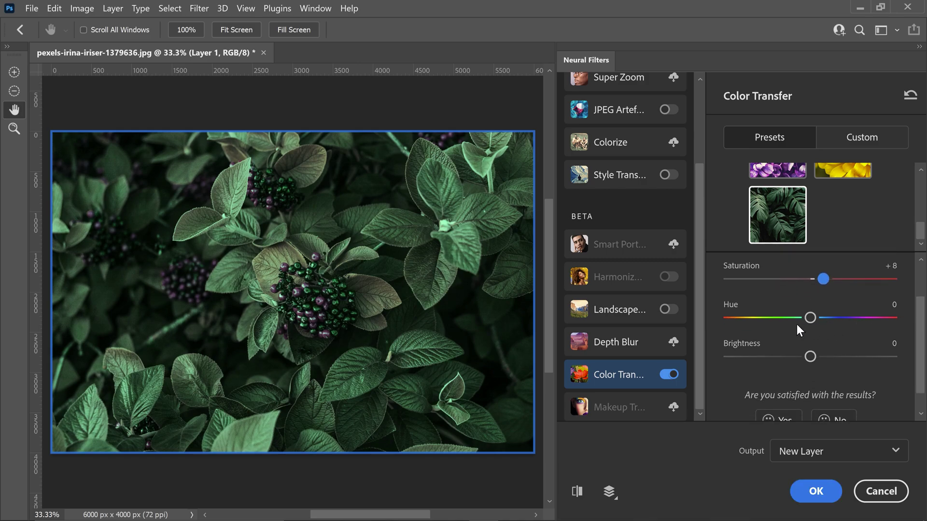
left_click(771, 317)
left_click_drag(921, 331, 921, 350)
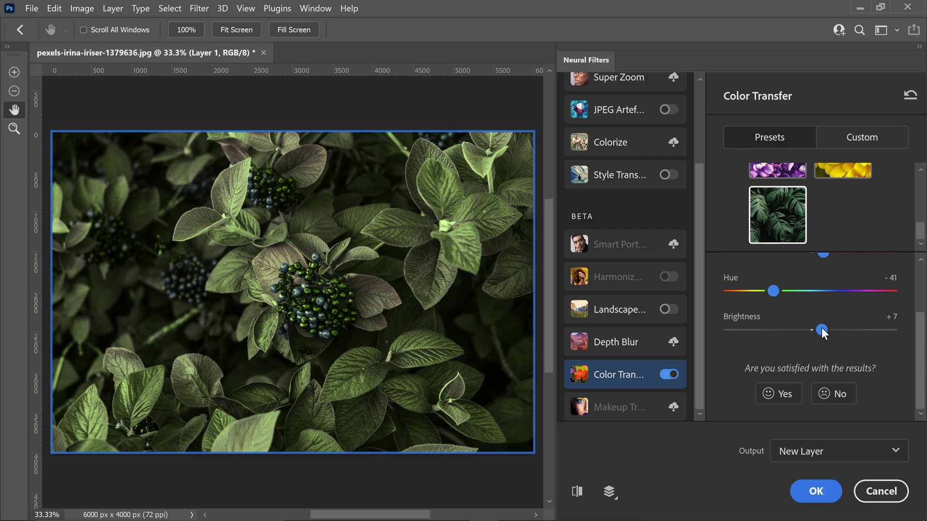
left_click_drag(822, 327, 824, 328)
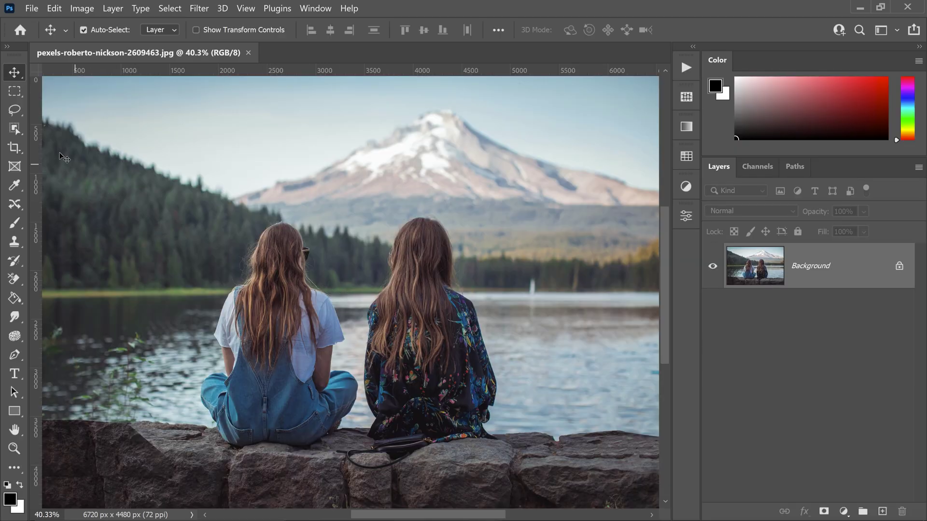
With Object Selection, select the left and right seated women and open Select and Mask.
left_click(16, 126)
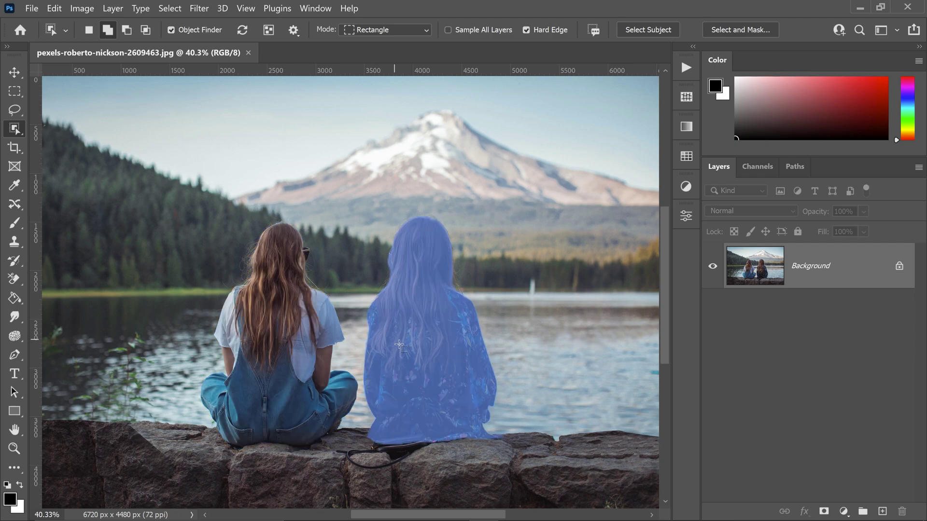
key("n")
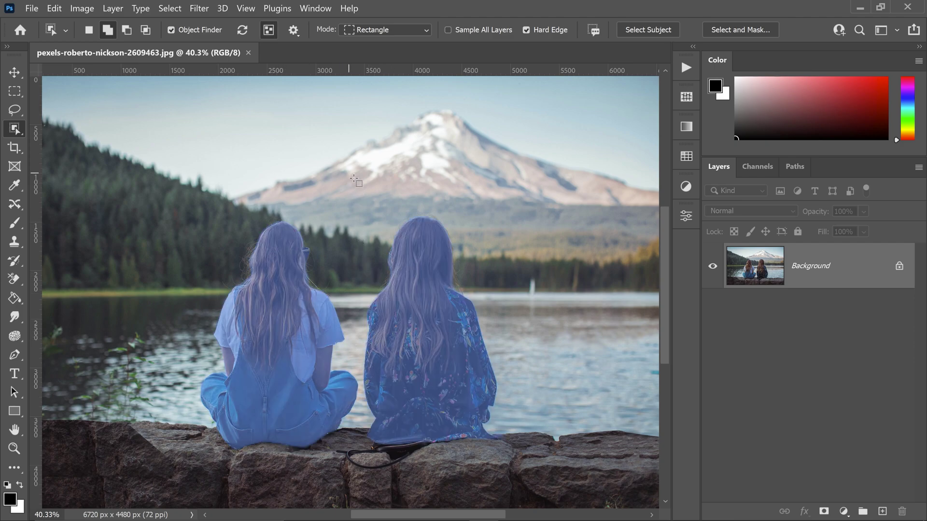
key("n")
left_click(332, 317)
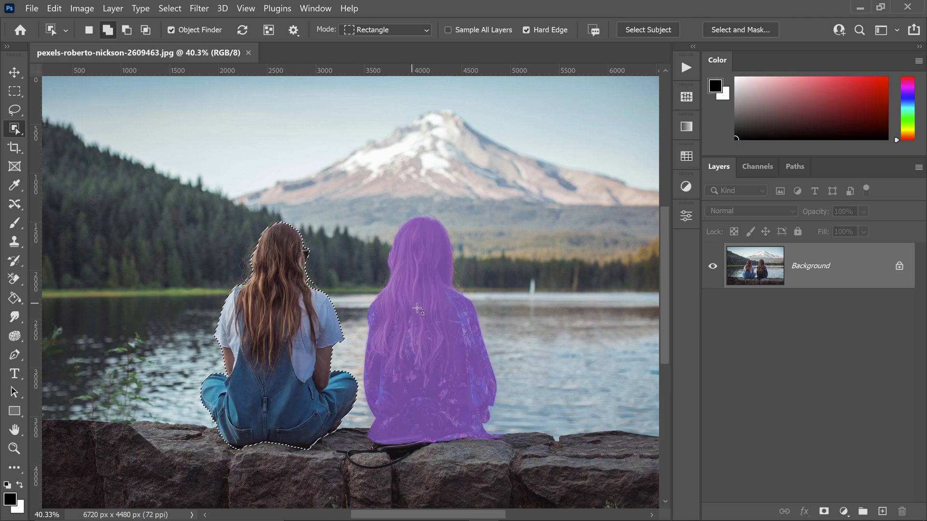
left_click(461, 267, "shift")
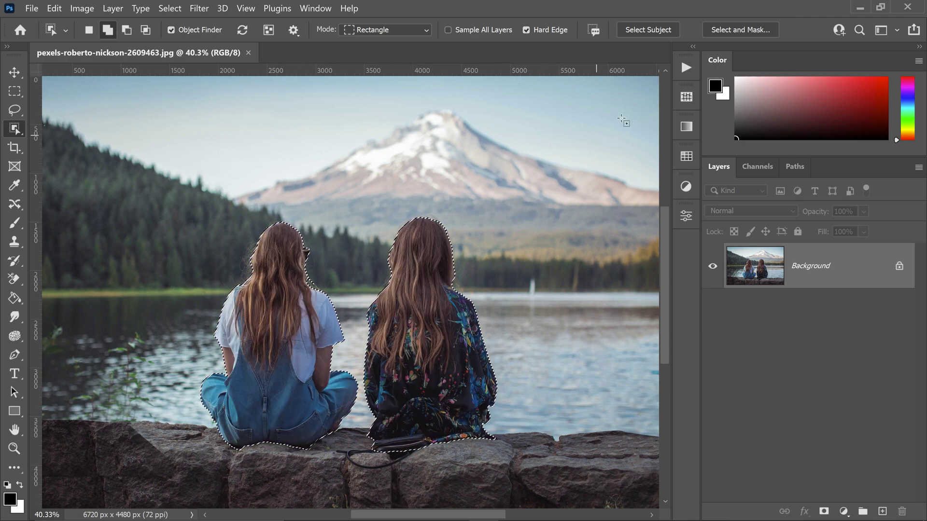
left_click(738, 29)
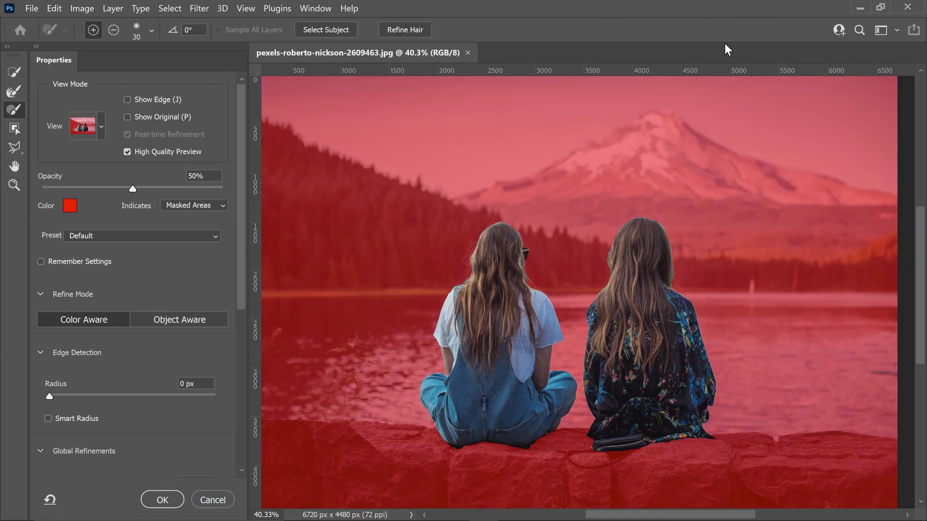
Refine the girls' selection edges and output it to a new layer with a layer mask.
key("r")
left_click_drag(244, 265, 277, 439)
left_click(183, 463)
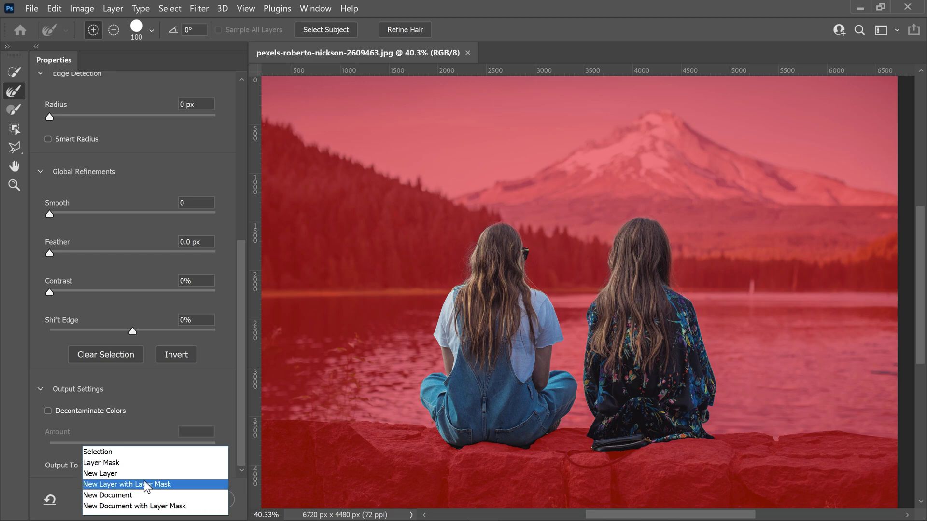
left_click(122, 475)
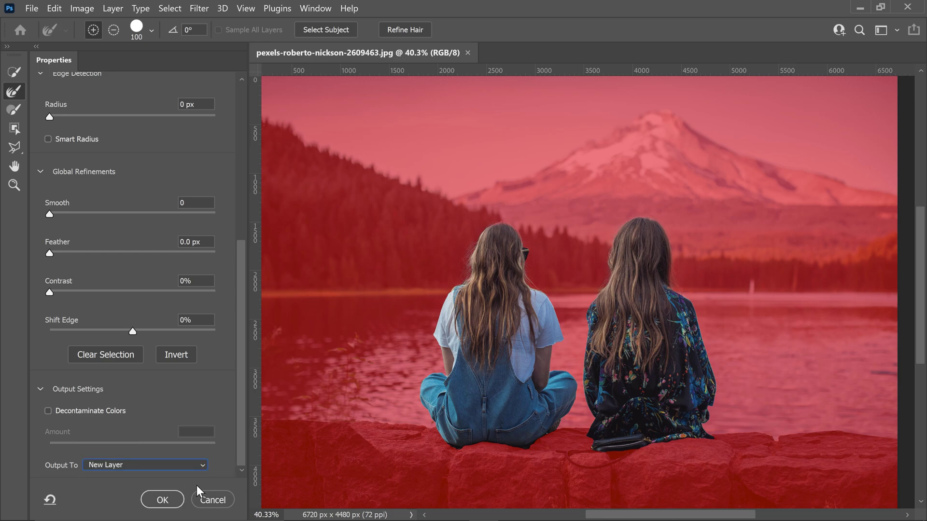
left_click(164, 464)
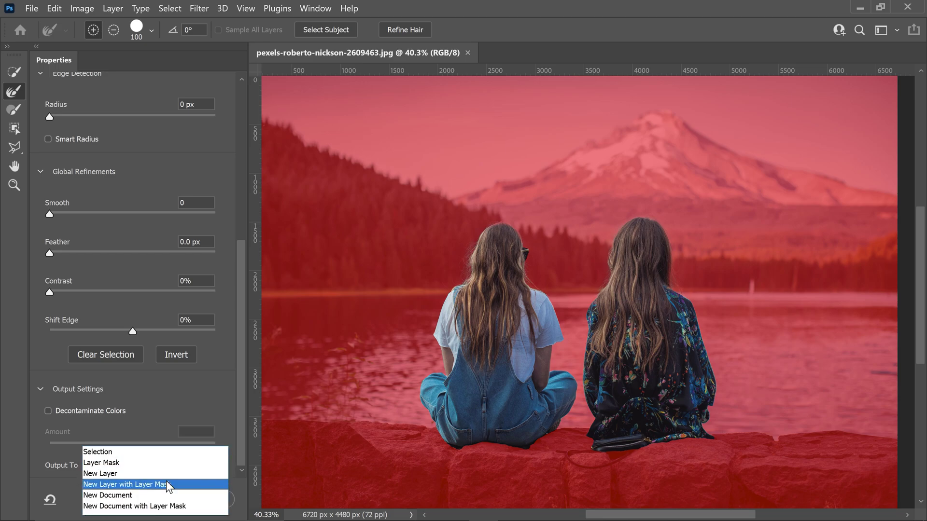
left_click(166, 484)
left_click(165, 502)
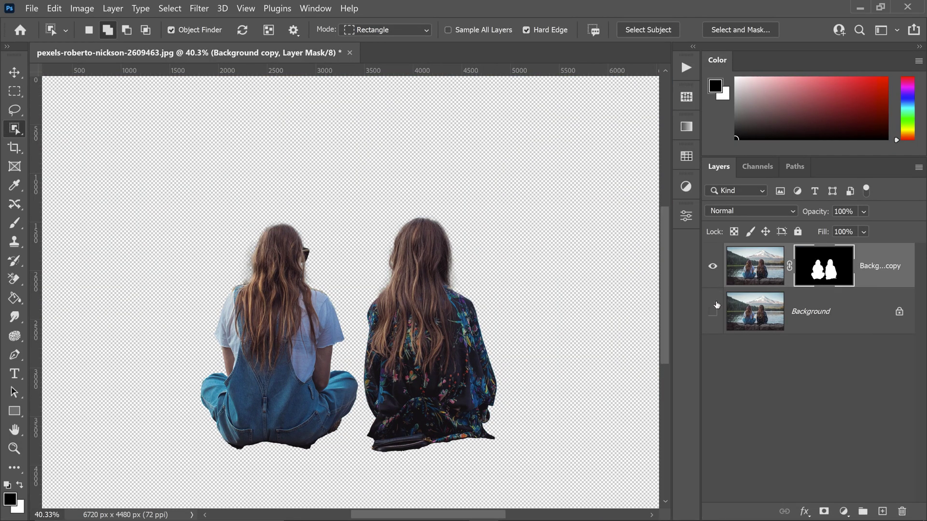
Toggle the lake Background layer on and off to compare the masked cutout.
left_click(713, 311)
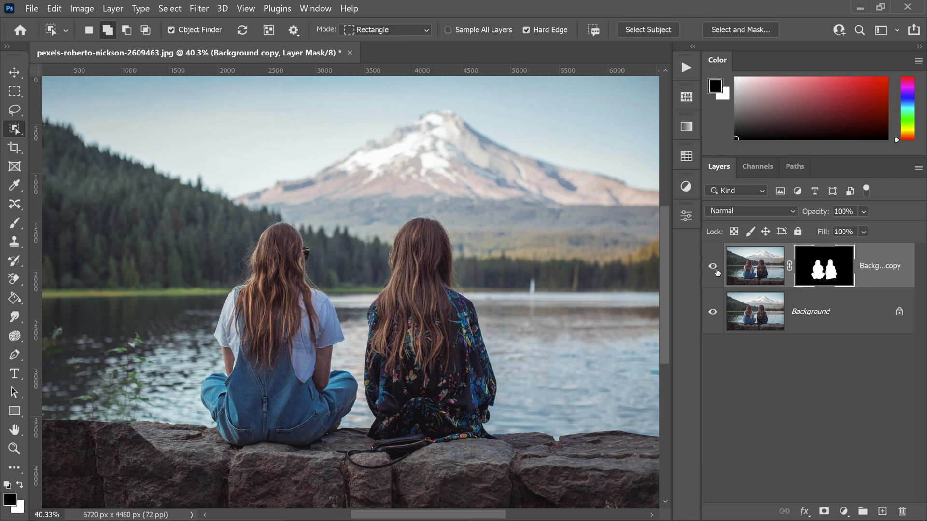
left_click(713, 312)
left_click(713, 312)
left_click(713, 311)
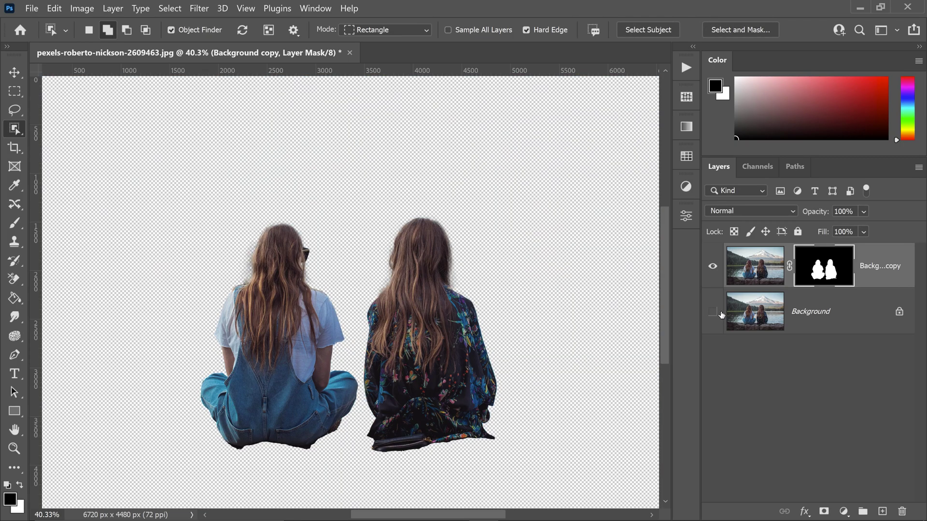
left_click(718, 313)
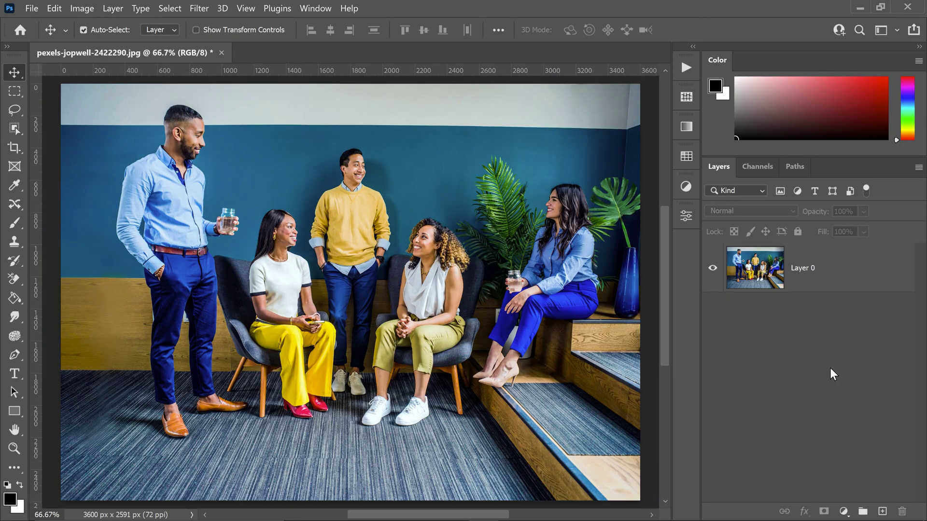
Apply Mask All Objects to Layer 0, creating groups Layer 0 Object 1 through 13.
left_click(841, 280)
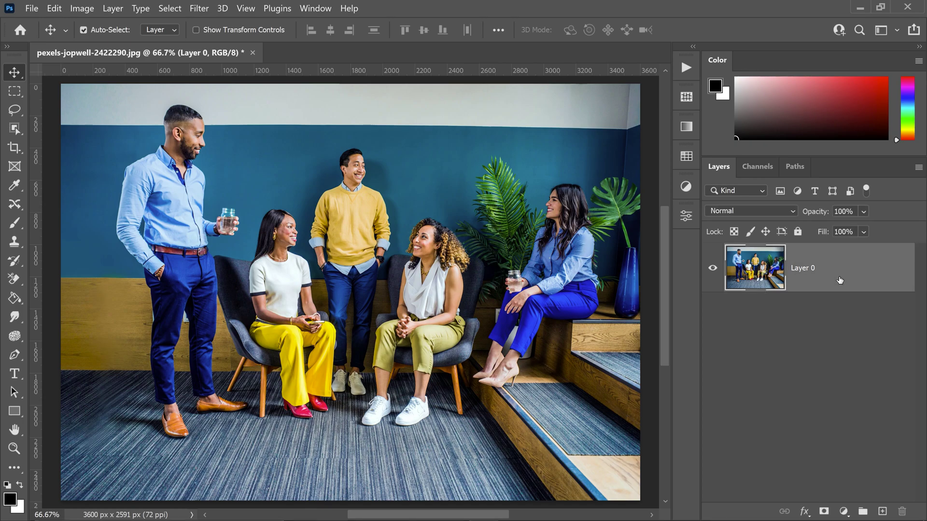
right_click(828, 271)
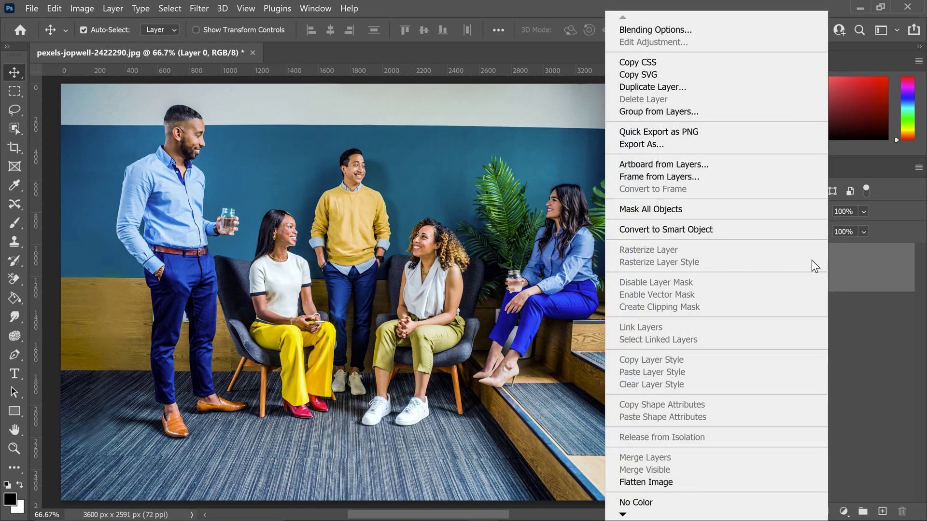
left_click(722, 211)
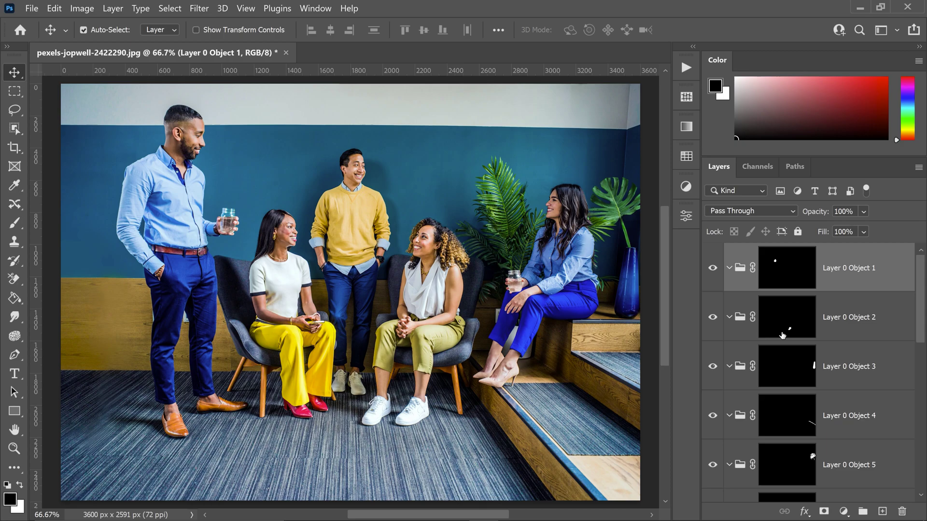
scroll(923, 304, "down", 5)
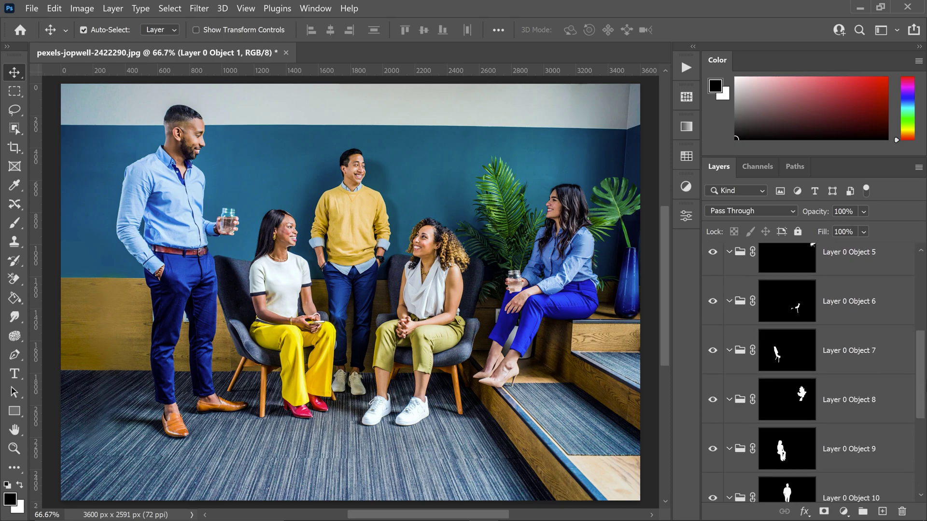
scroll(812, 371, "down", 3)
scroll(897, 408, "down", 2)
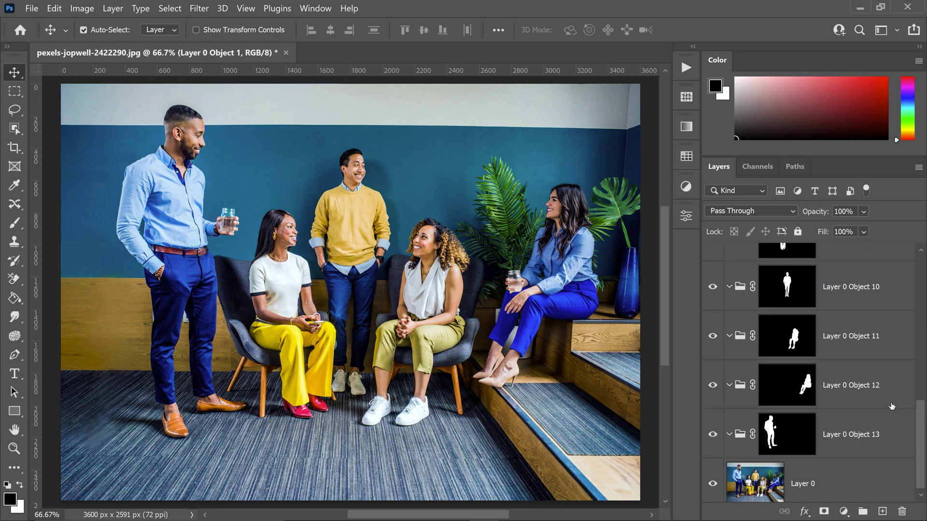
Add a Black & White adjustment to the Layer 0 Object 13 group and toggle it to compare.
left_click(853, 438)
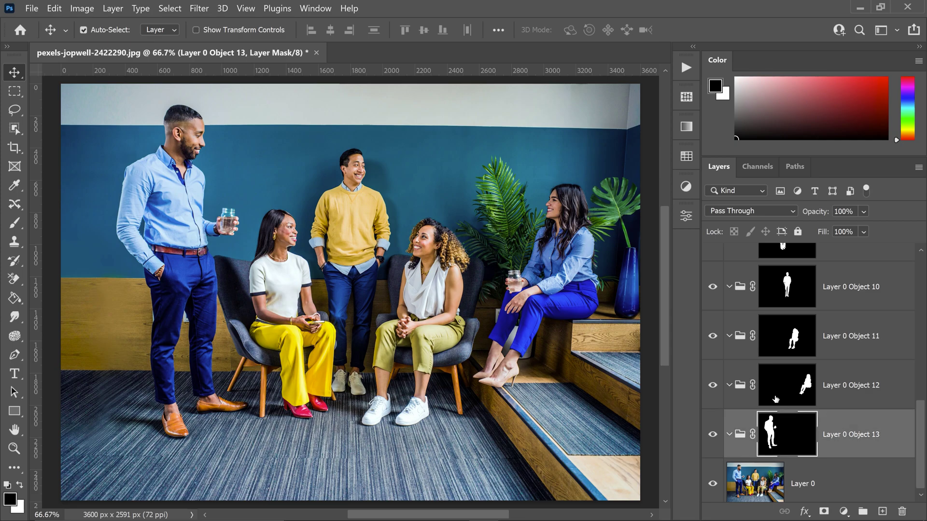
left_click(687, 181)
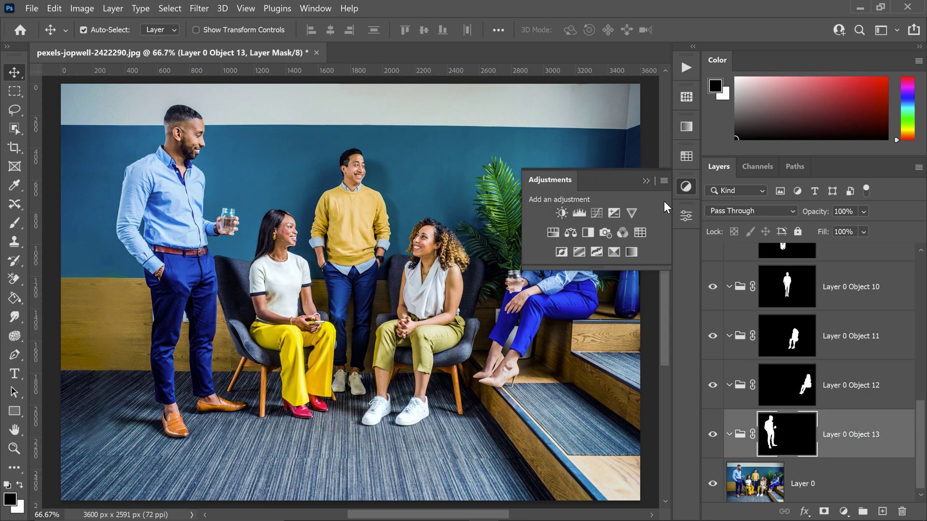
left_click(592, 230)
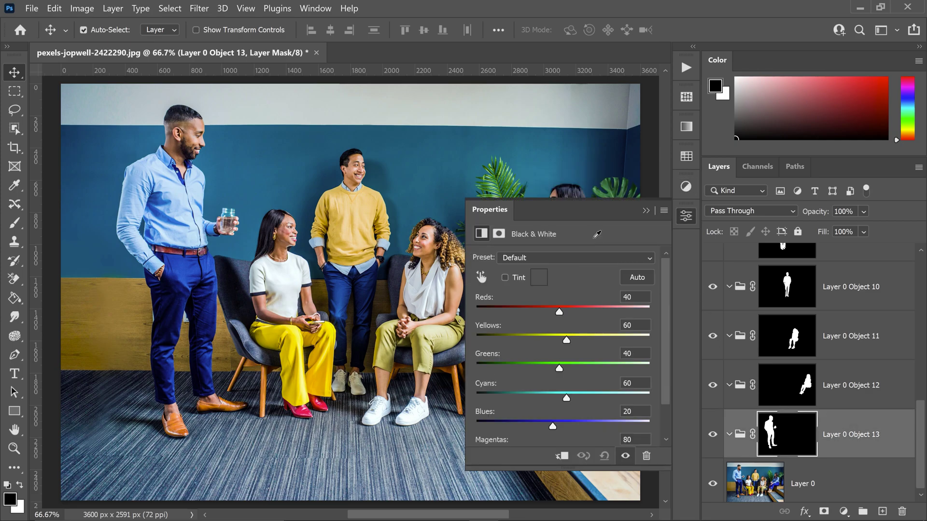
left_click(645, 211)
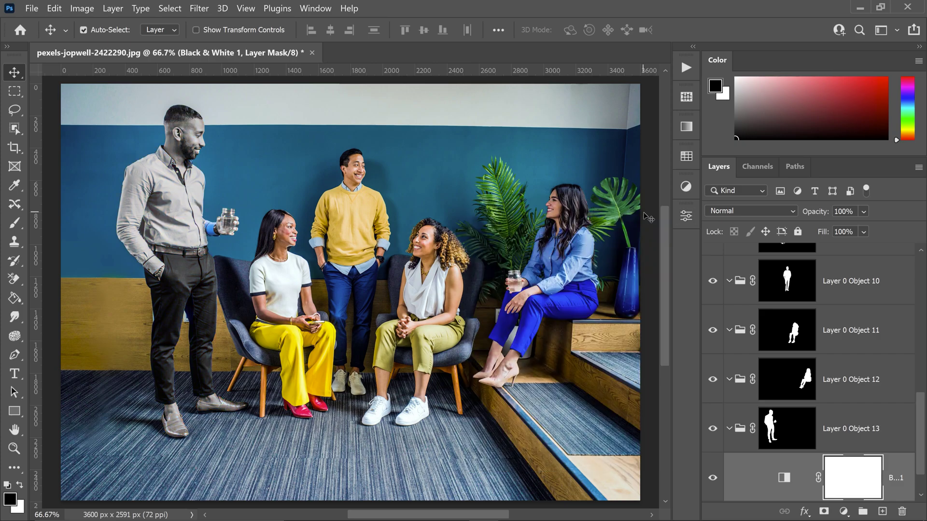
left_click(714, 481)
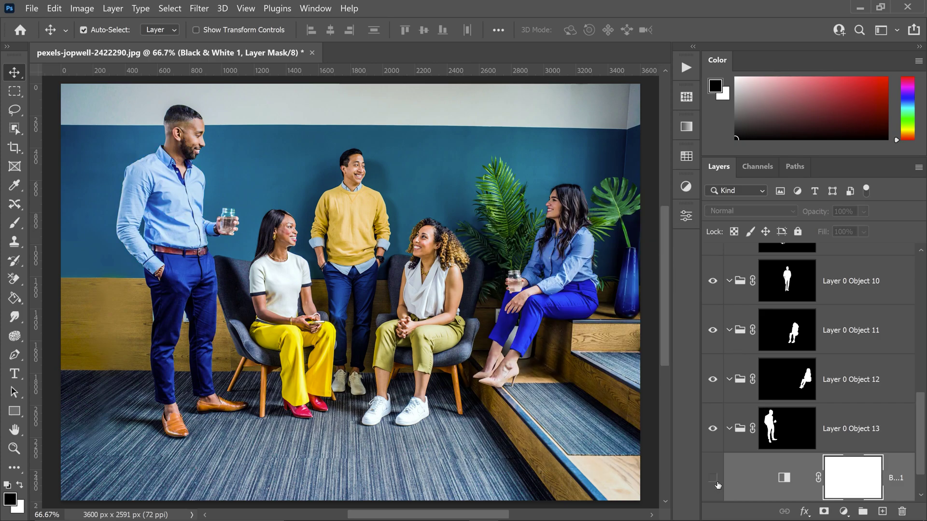
left_click(715, 481)
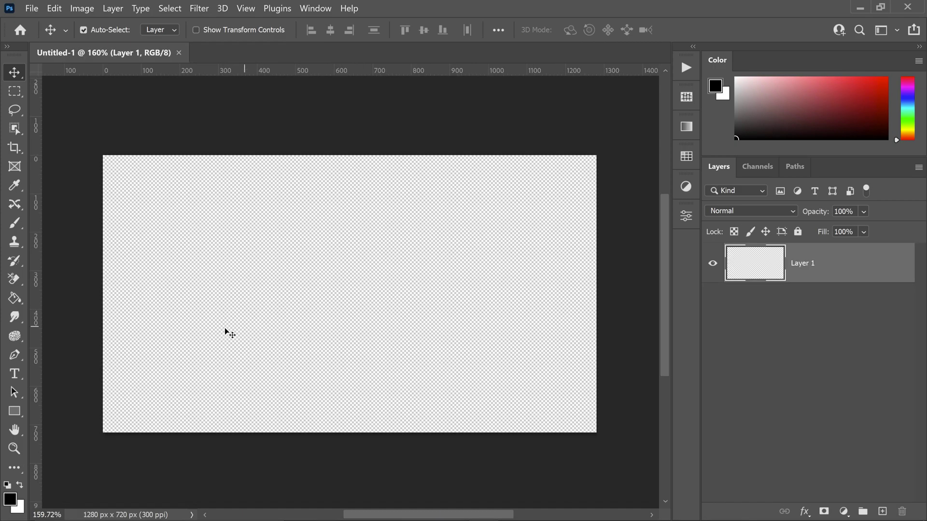
Draw a Linear red-to-blue gradient top to bottom on Layer 1 with the Gradient Tool.
left_click(15, 299)
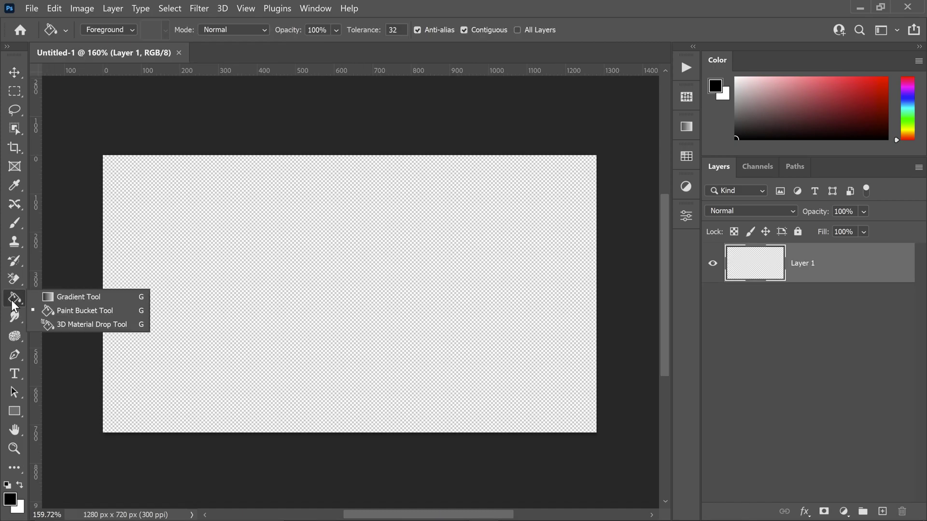
left_click(87, 299)
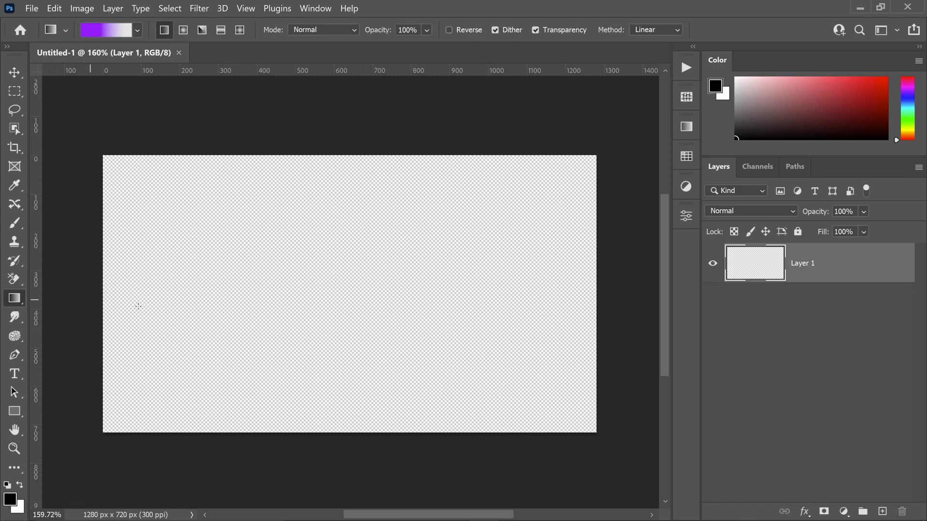
left_click(650, 29)
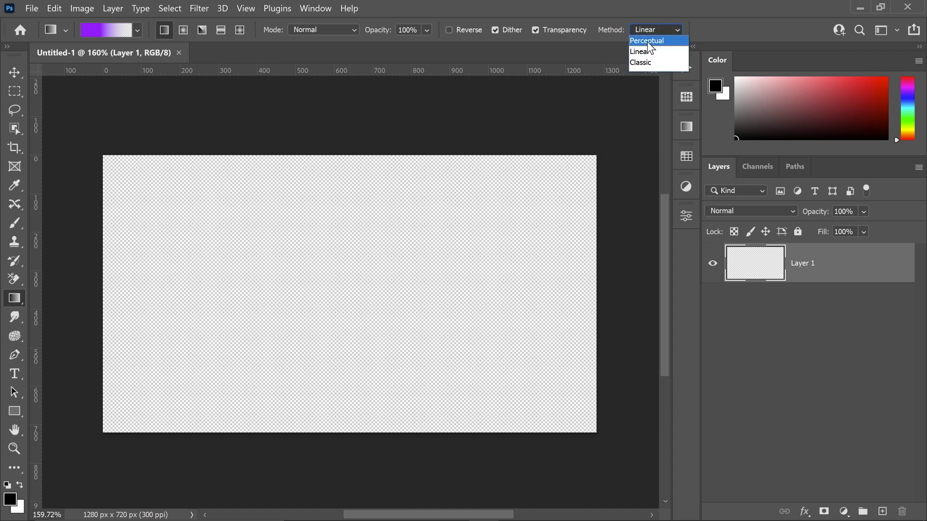
left_click(201, 68)
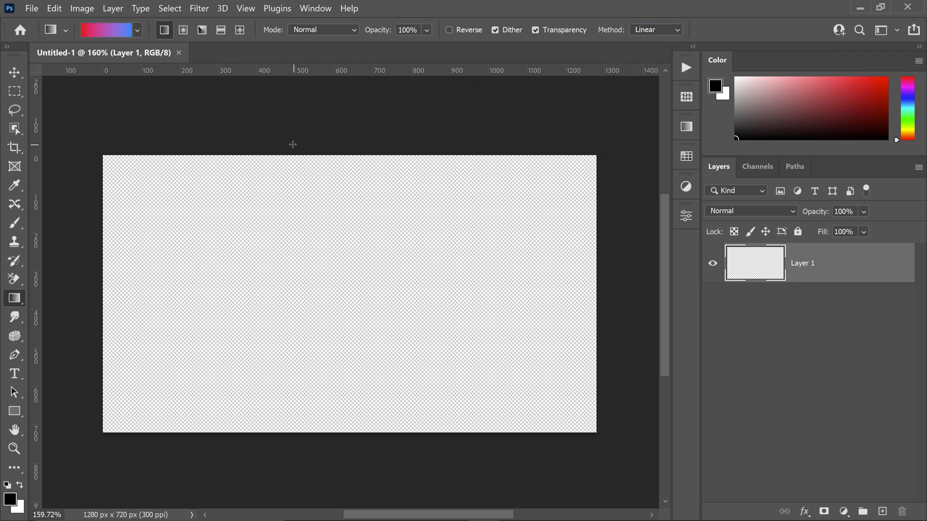
left_click_drag(347, 139, 373, 437)
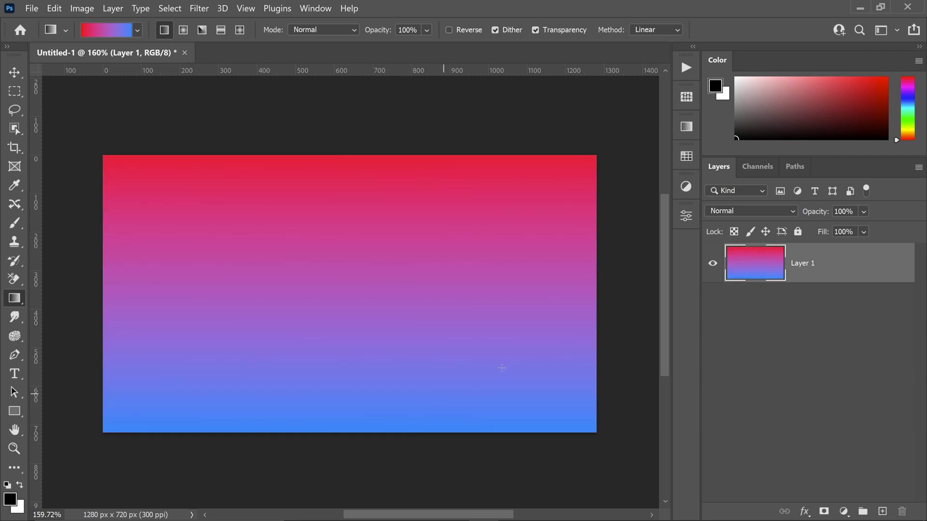
Switch the gradient method to Perceptual and redraw the gradient from top to bottom.
left_click(671, 28)
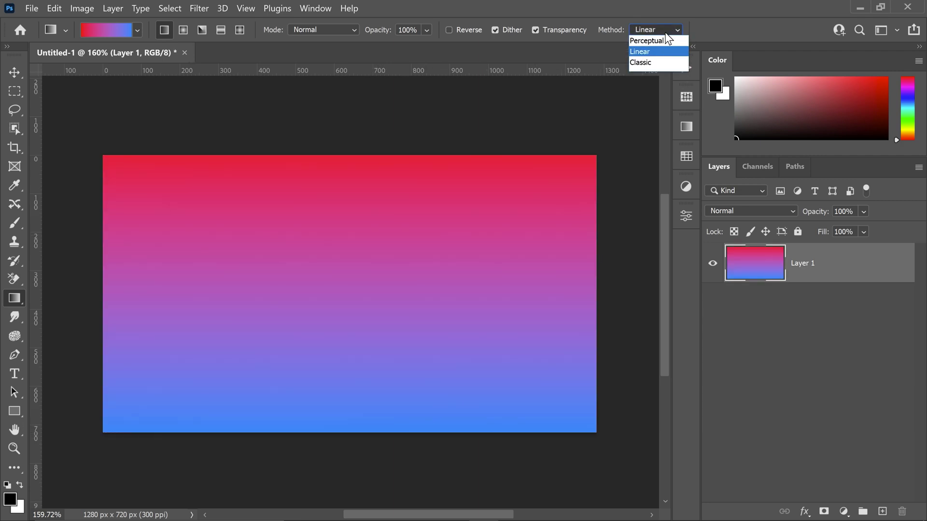
left_click(658, 40)
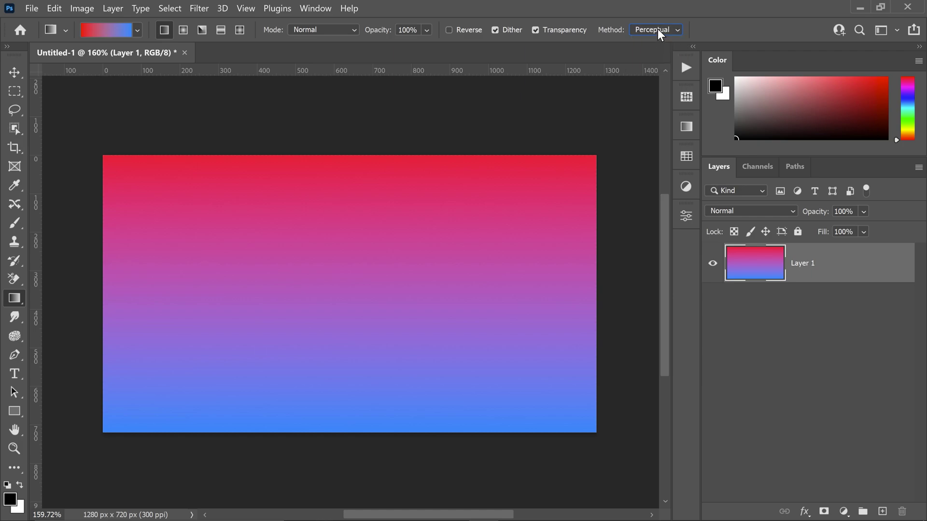
left_click_drag(349, 146, 346, 394)
left_click_drag(347, 437, 348, 447)
left_click(648, 29)
Open Filter > Stylize > Oil Paint with preview on, framing the dog's face at 25%.
key("Escape")
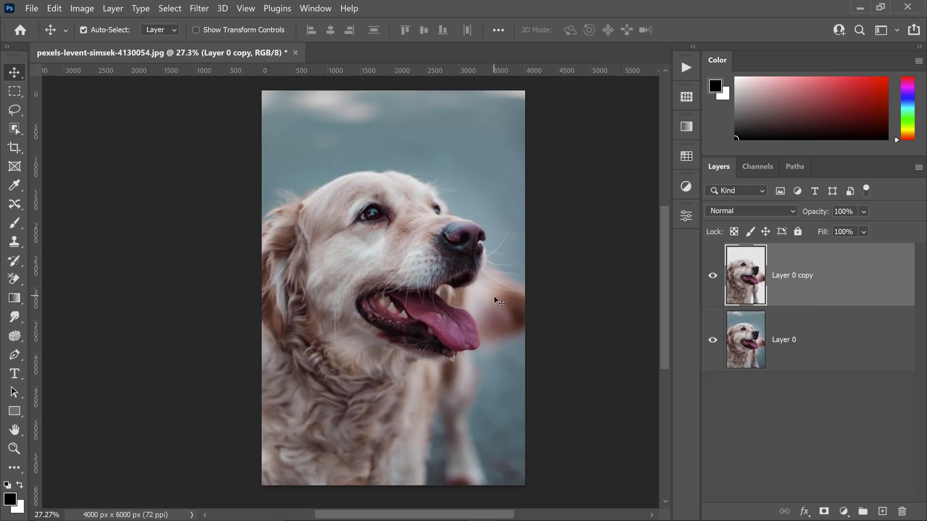
left_click(205, 8)
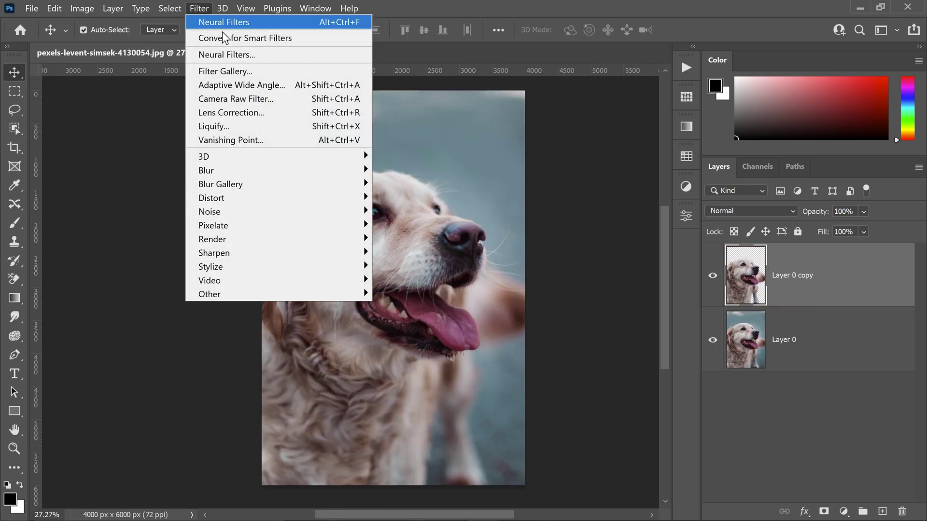
mouse_move(247, 265)
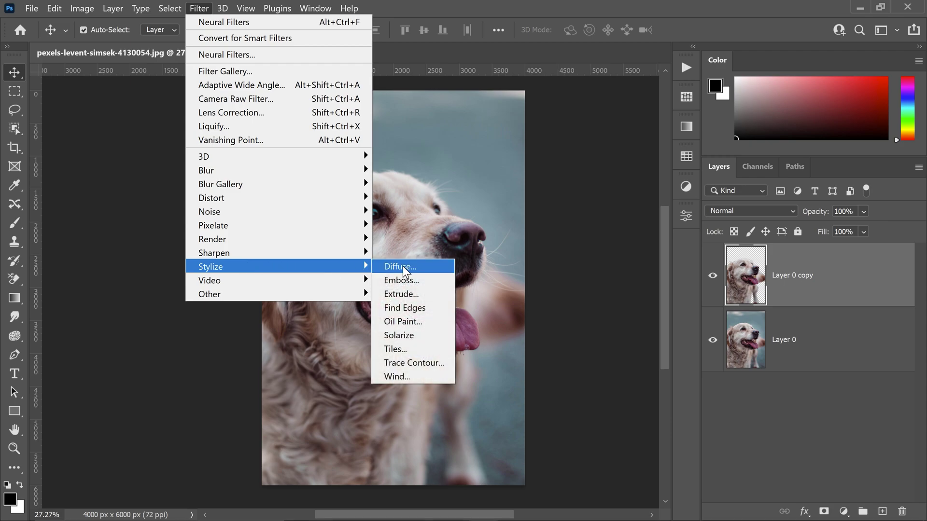
left_click(406, 321)
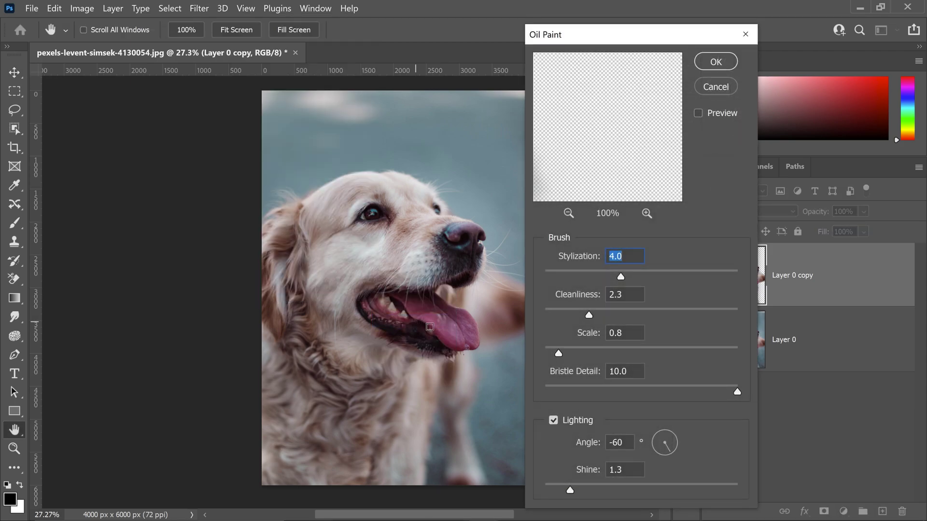
left_click(699, 114)
left_click(572, 219)
left_click(572, 218)
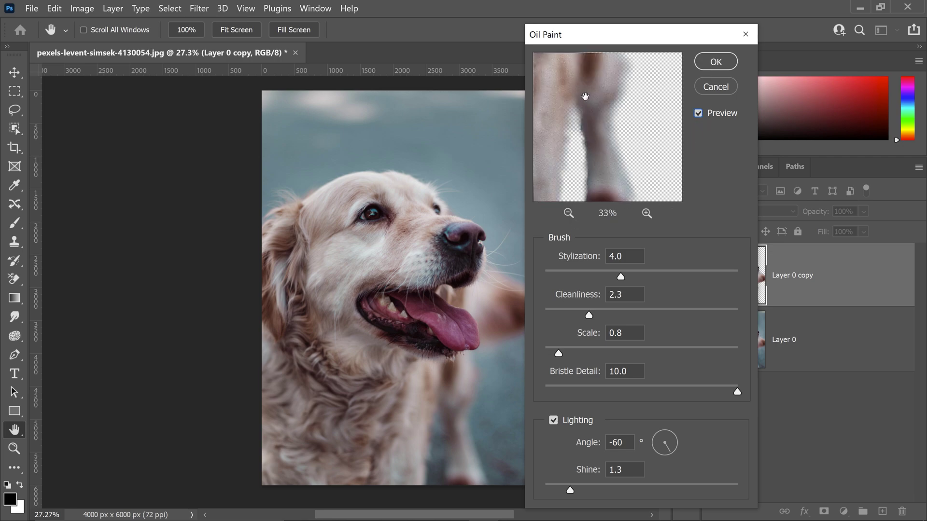
mouse_move(585, 97)
left_mouse_down()
mouse_move(608, 120)
mouse_move(633, 195)
left_mouse_up()
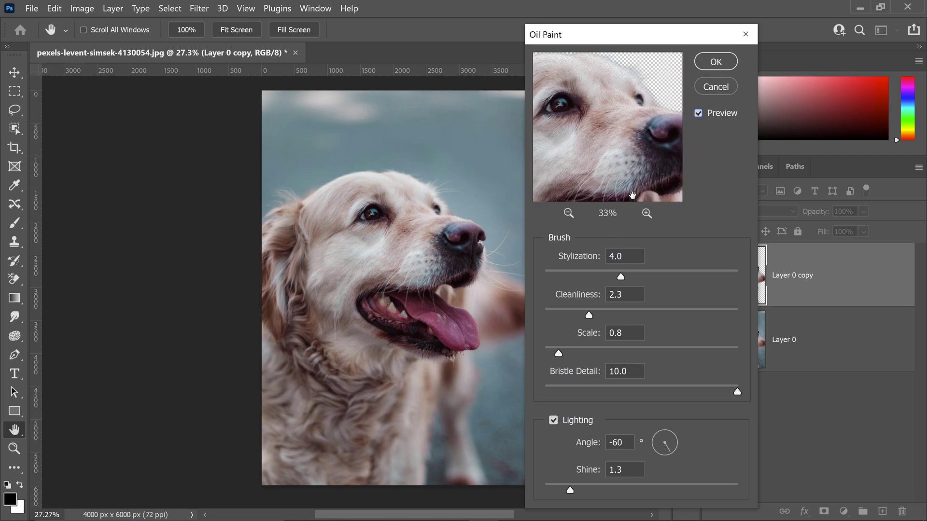
left_click(563, 215)
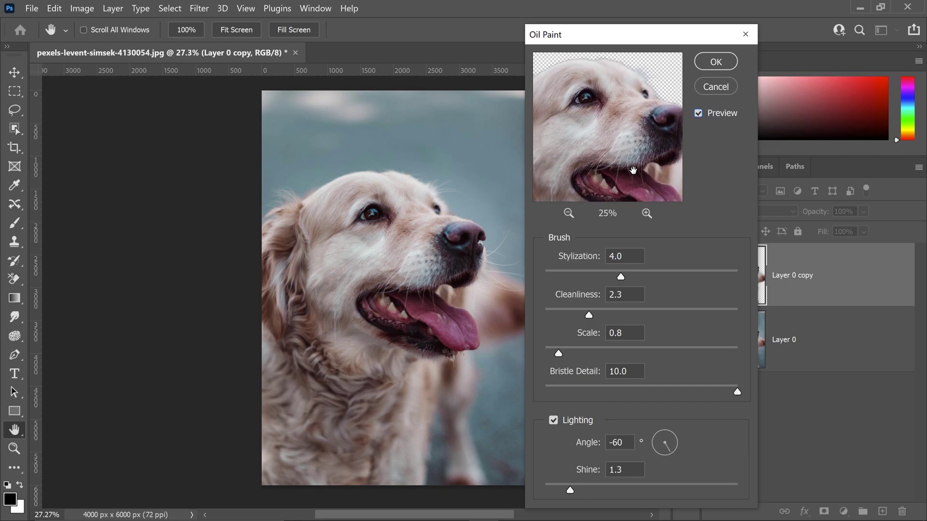
left_click_drag(633, 171, 618, 165)
Set Stylization 10, Cleanliness 10, Scale 10 and Bristle Detail 0.3, checking the nose at 50%.
left_click_drag(623, 278, 743, 281)
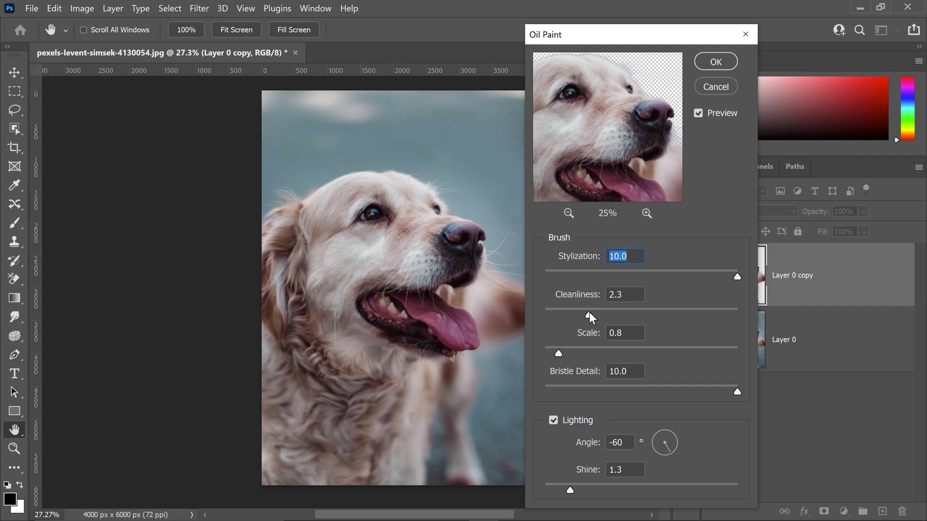
left_click_drag(589, 314, 746, 309)
left_click_drag(560, 352, 760, 355)
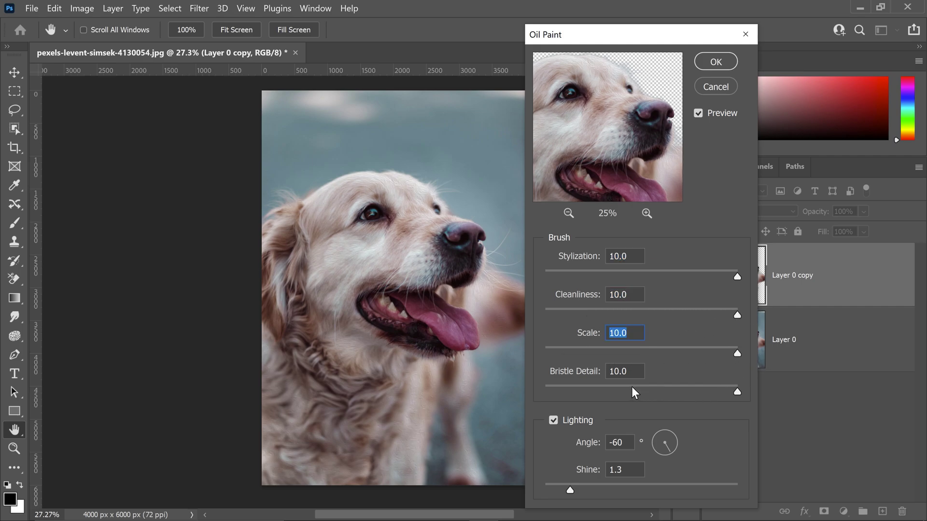
left_click_drag(526, 391, 529, 391)
left_click_drag(612, 141, 640, 159)
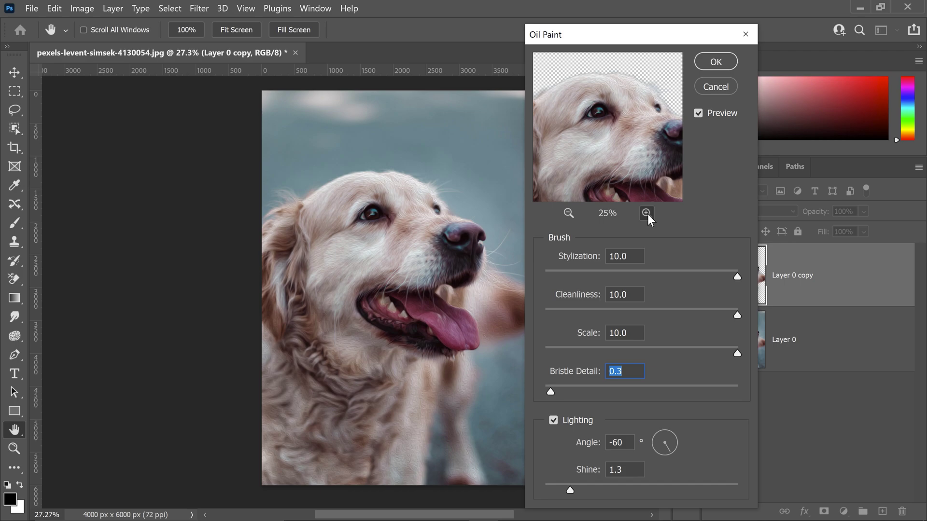
left_click(647, 213)
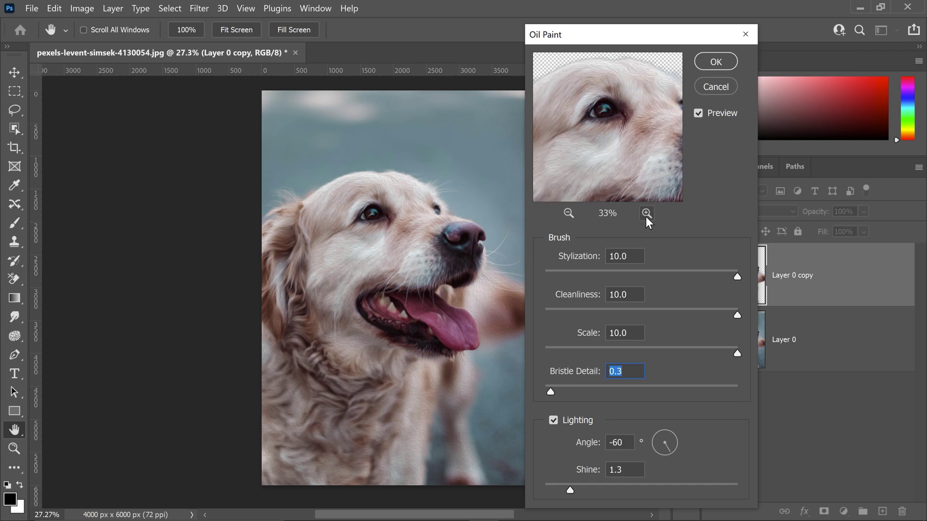
left_click(647, 213)
left_click_drag(615, 135, 583, 99)
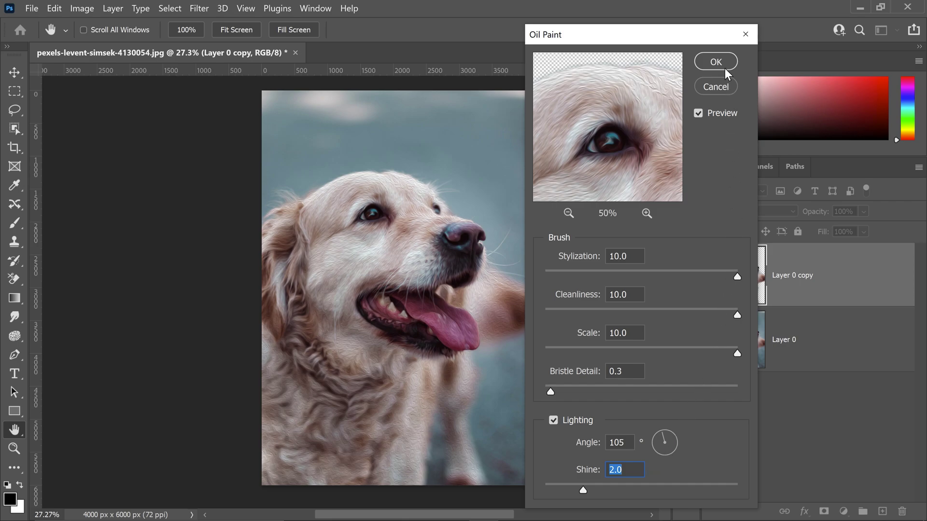
Apply the Oil Paint filter and toggle Layer 0 copy's visibility to compare.
left_click(716, 61)
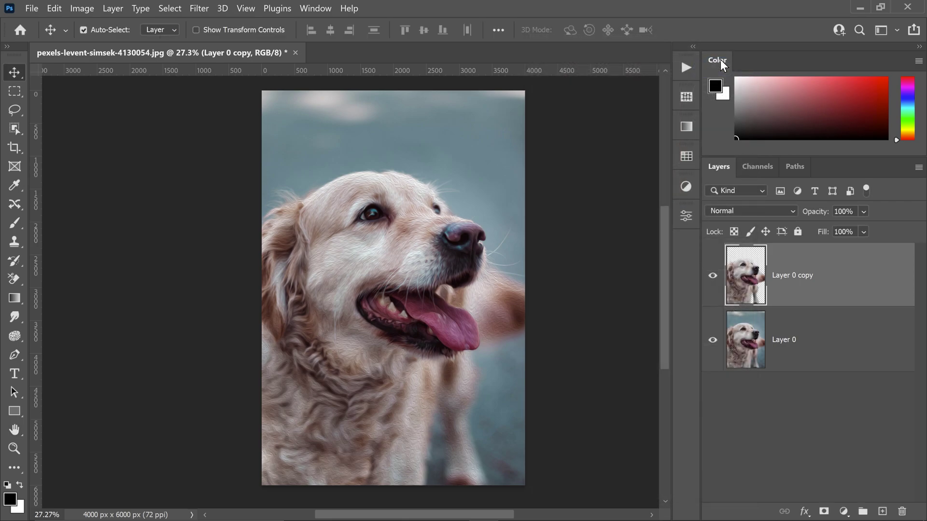
left_click(713, 278)
left_click(714, 279)
left_click(713, 277)
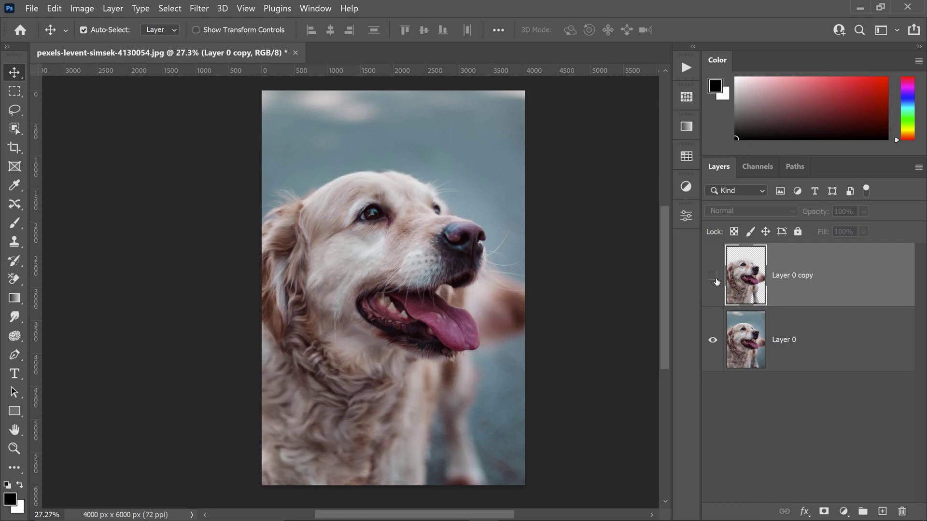
Open the Comments panel and save the owl image to Creative Cloud as 'Blue Vison'.
left_click(713, 276)
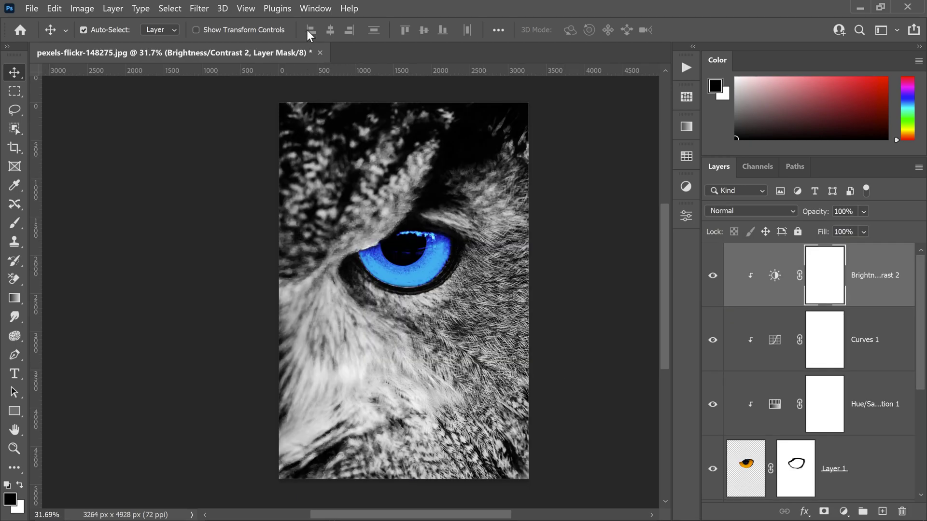
left_click(316, 8)
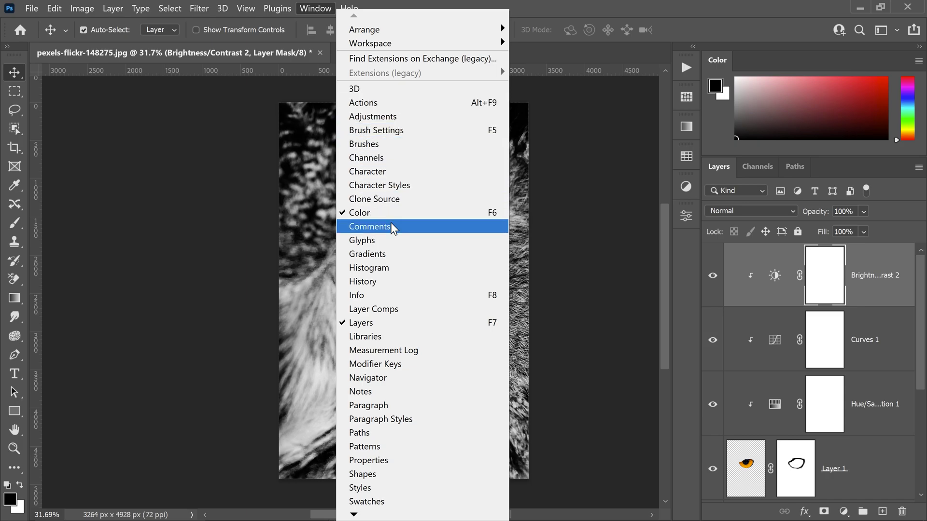
left_click(391, 226)
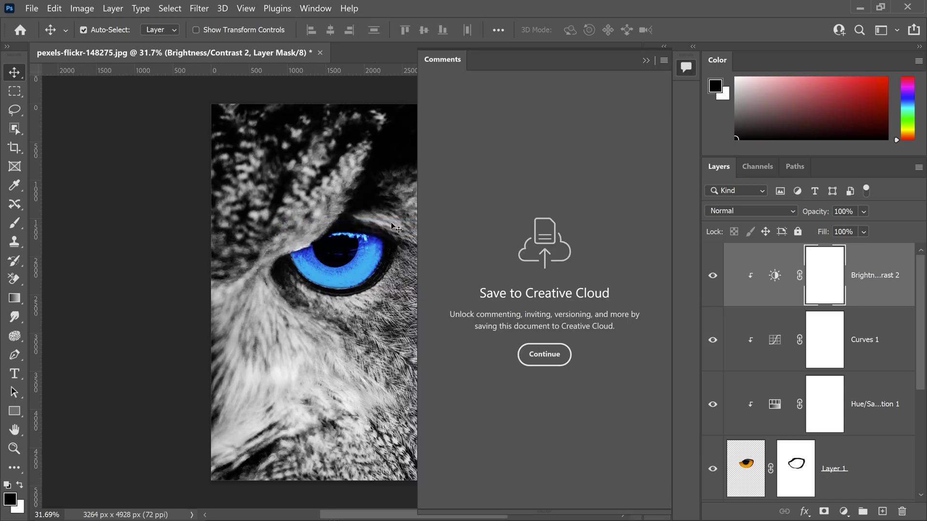
left_click(556, 356)
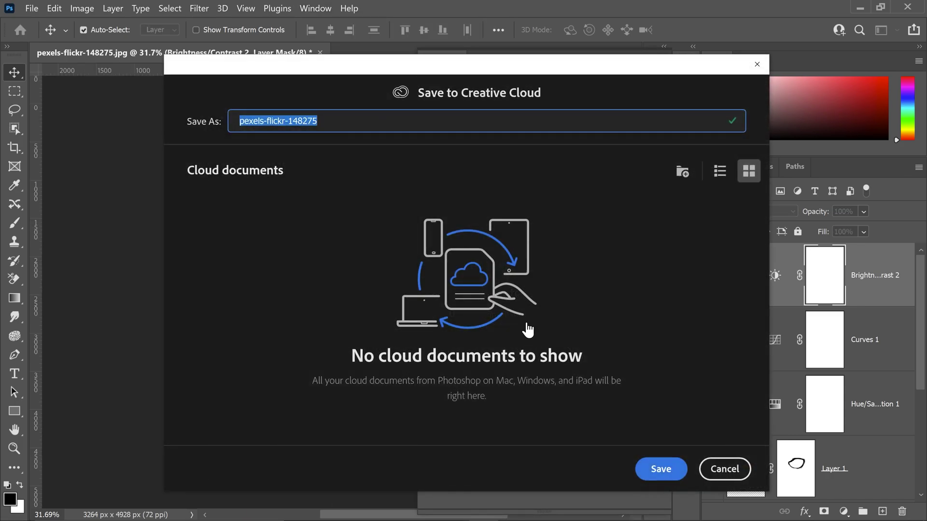
type("Blue Vison")
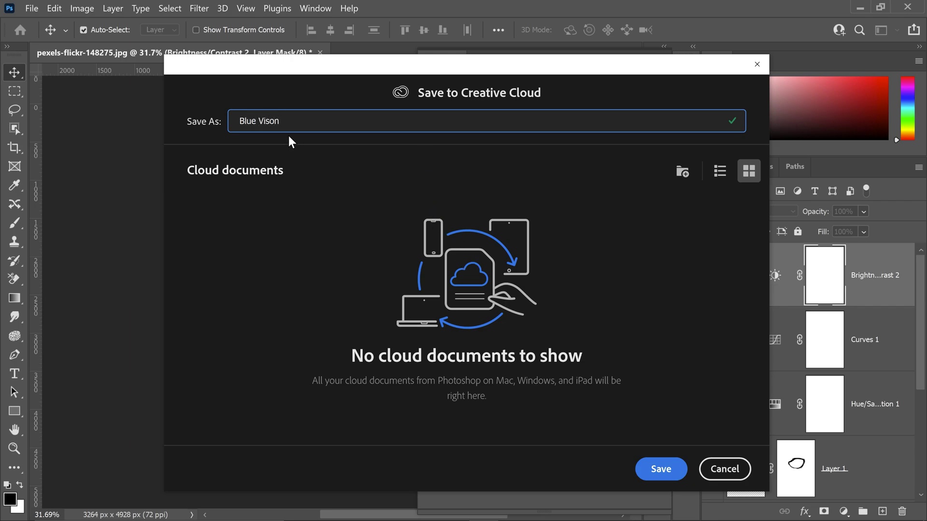
left_click(661, 470)
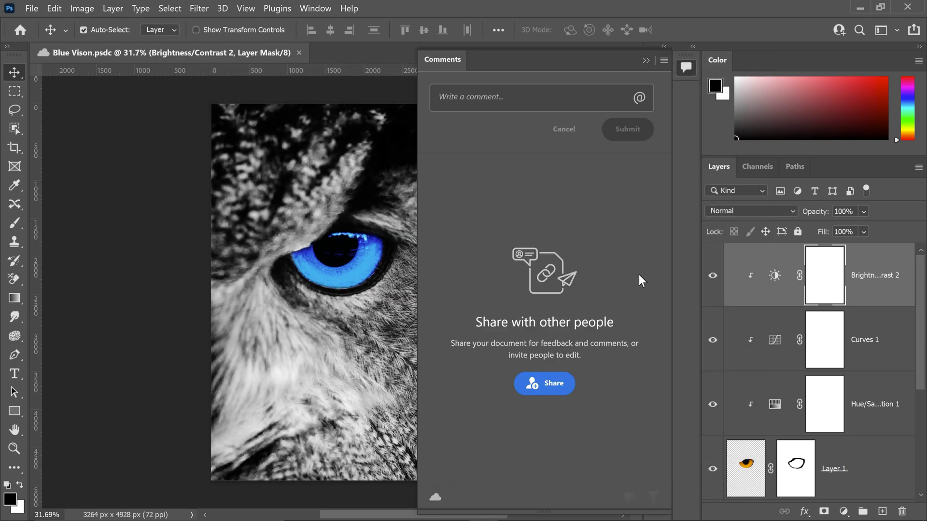
Review the cloud document's link access settings and copy its share link.
left_click(554, 384)
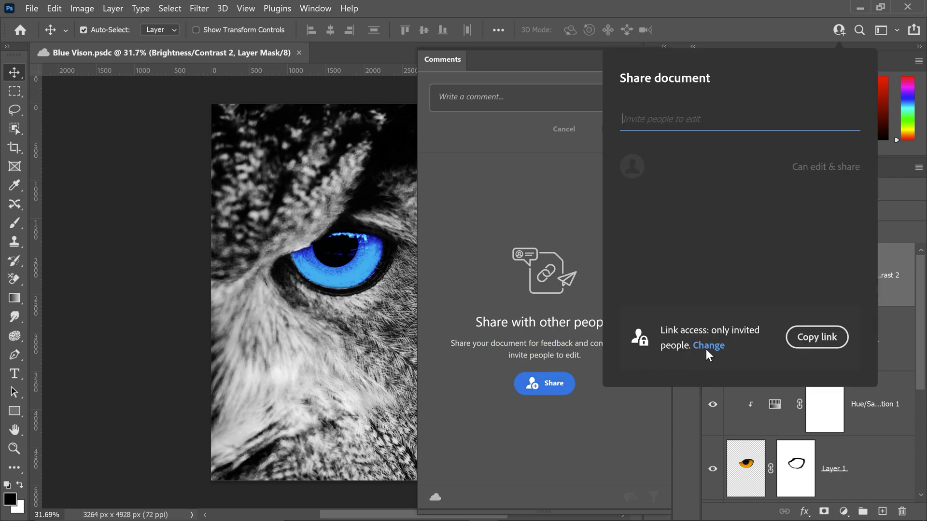
left_click(708, 346)
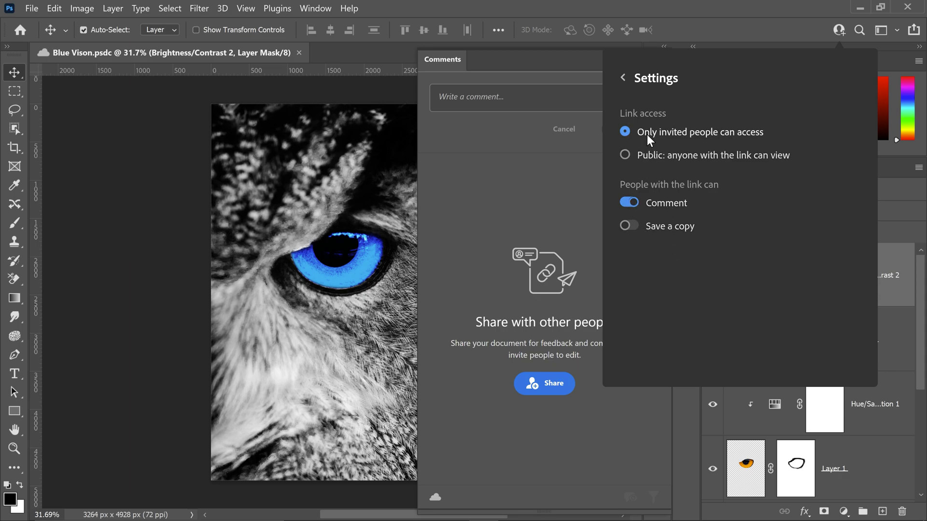
left_click(622, 77)
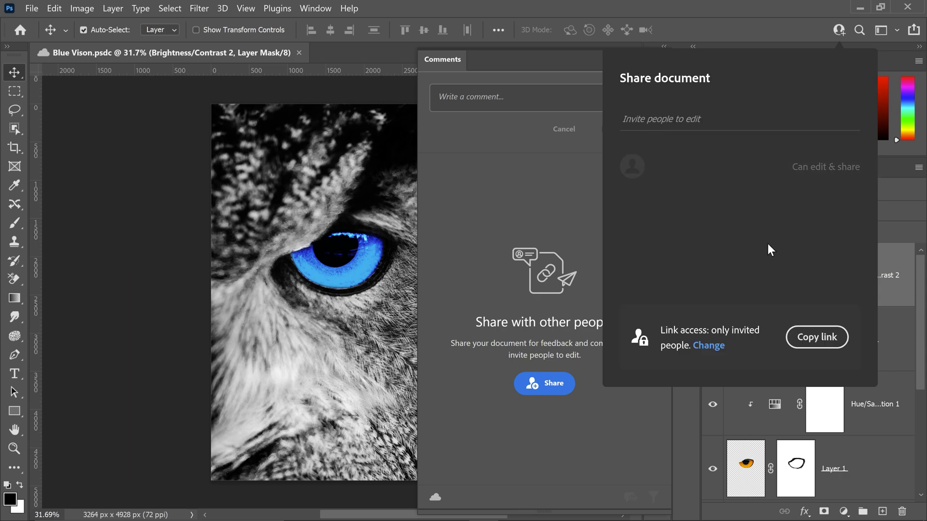
left_click(818, 340)
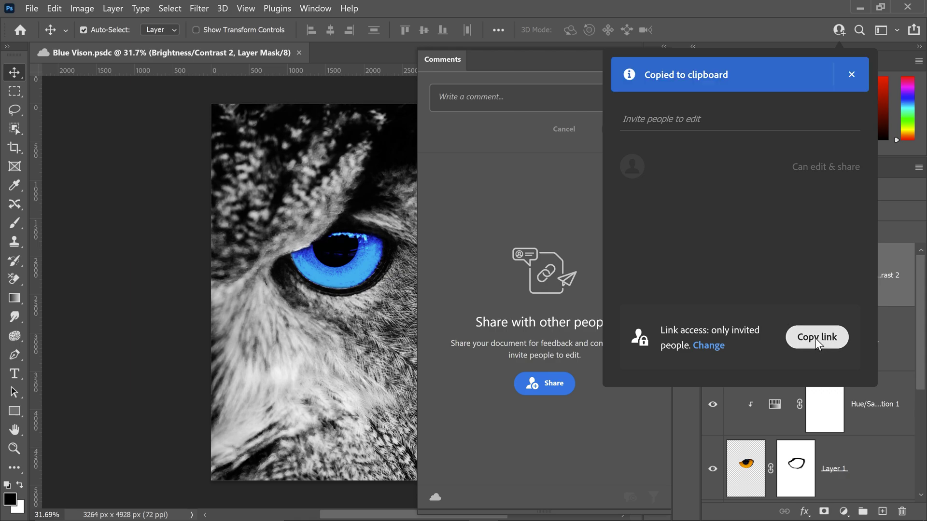
left_click(838, 29)
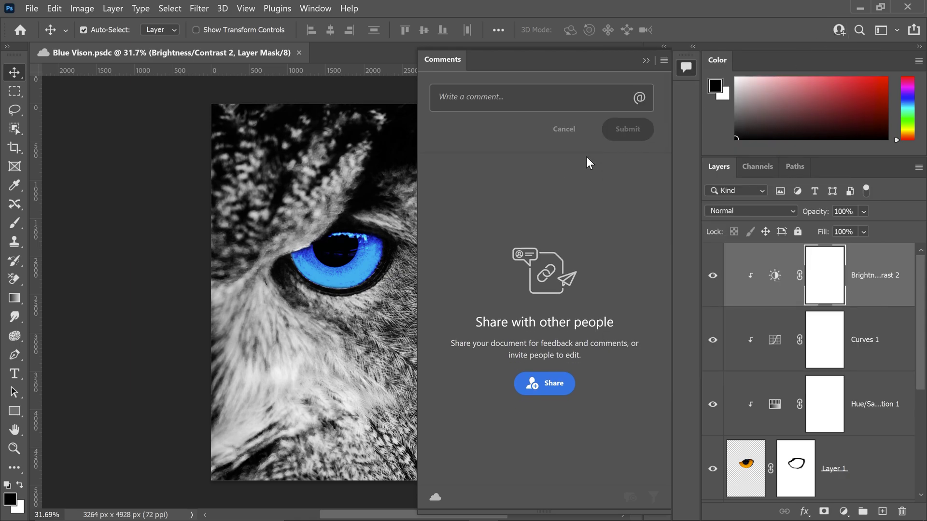
Post a comment asking to increase the blue colour more.
left_click(540, 98)
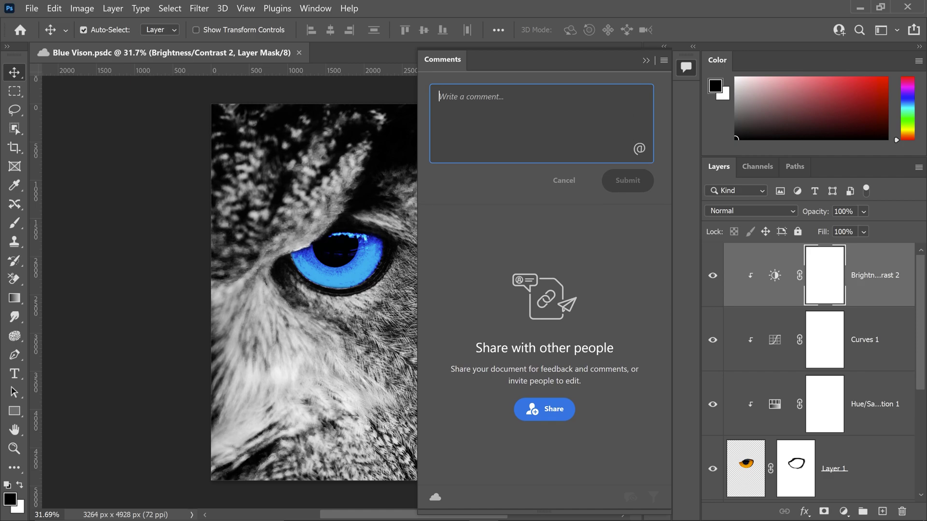
scroll(355, 320, "up", 4)
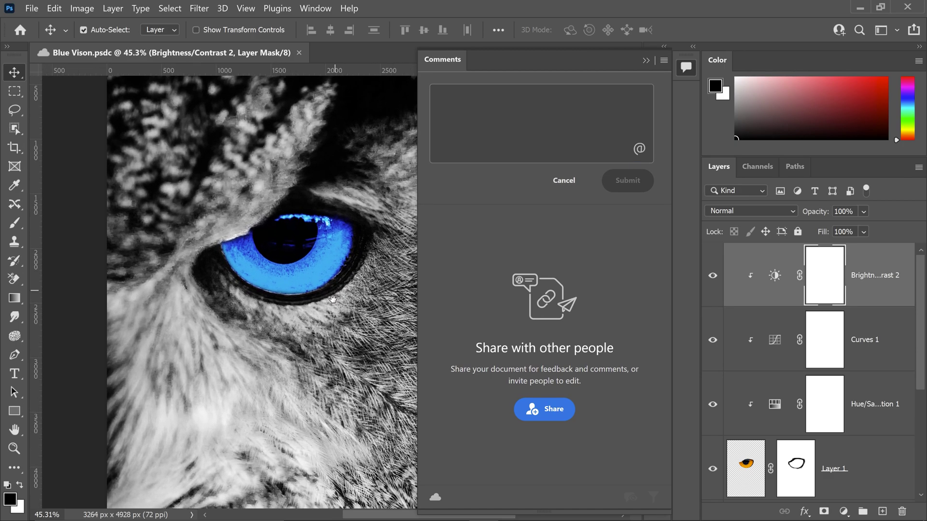
left_click(471, 145)
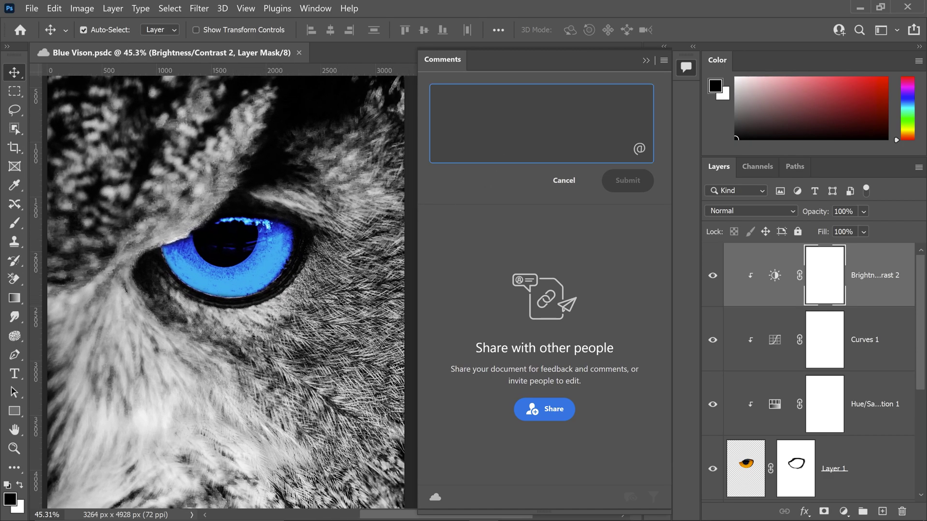
type("Increa")
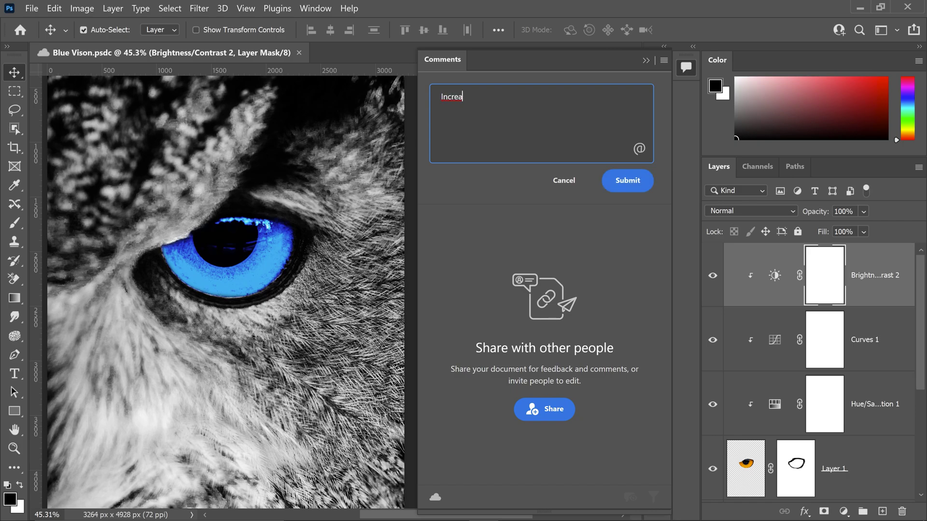
type("se blue colour more")
left_click(639, 187)
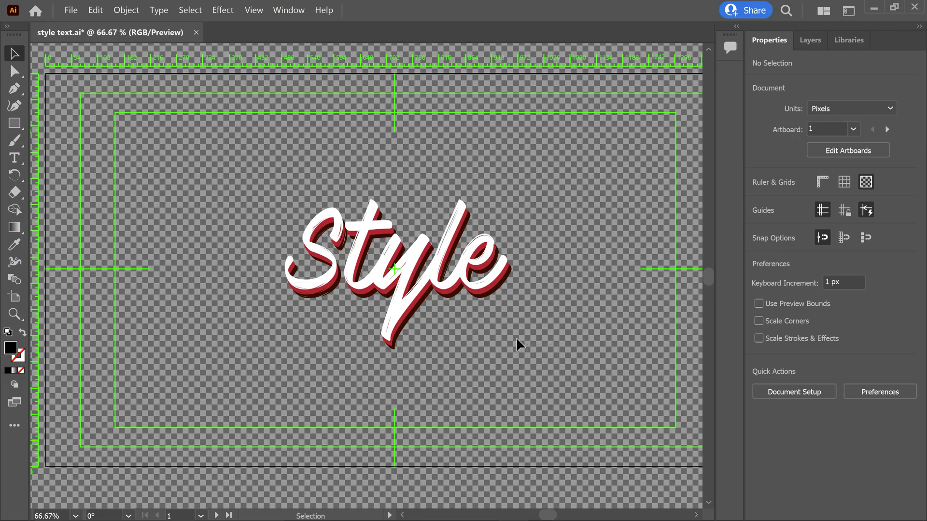
Marquee-select the Style lettering and copy it with Ctrl+C.
left_click_drag(517, 340, 255, 173)
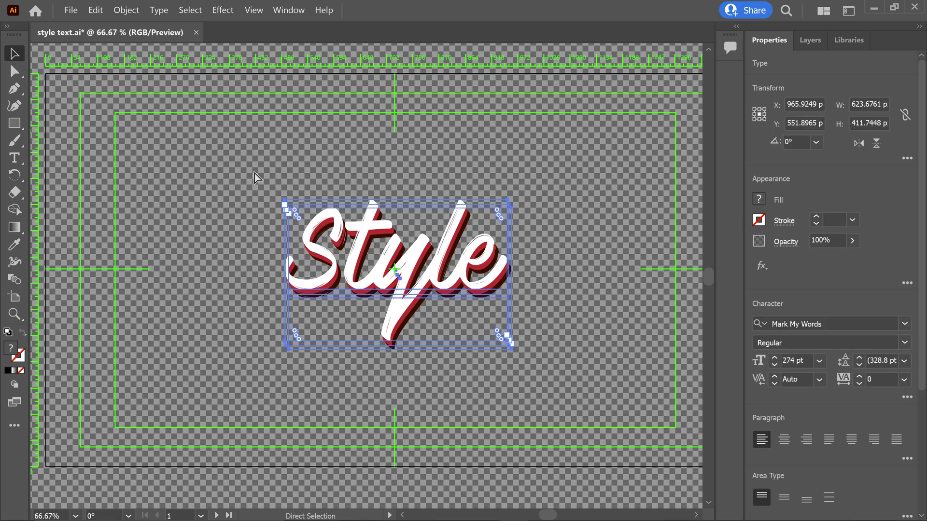
key("ctrl+c")
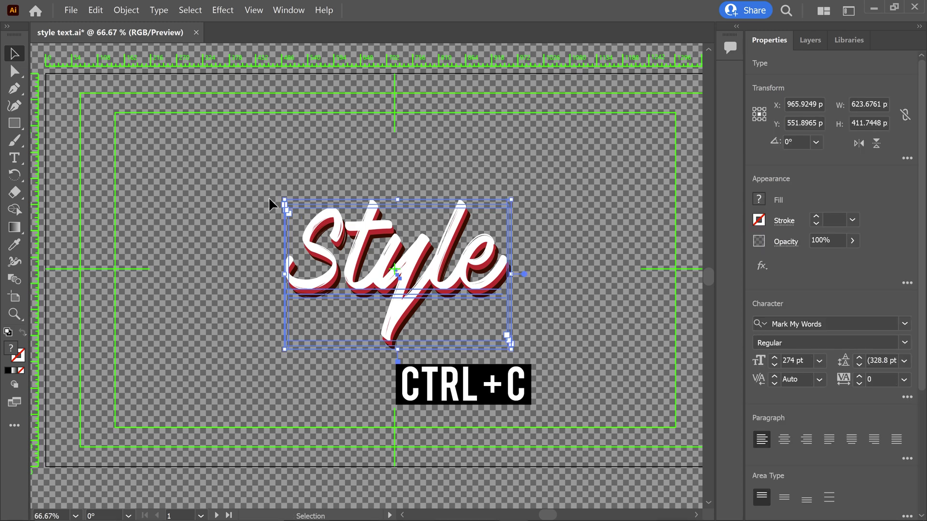
Paste the Style lettering into Untitled-1 using Paste As Layers.
left_click(484, 514)
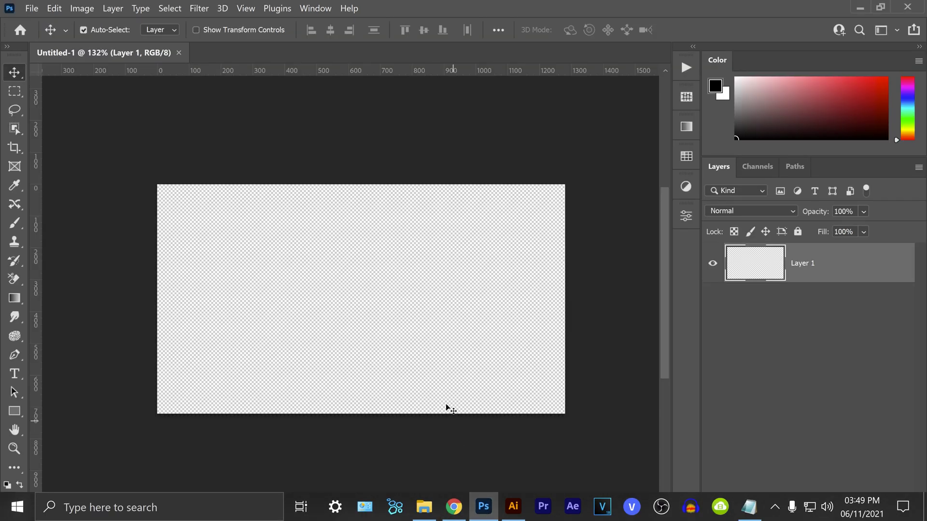
key("ctrl+v")
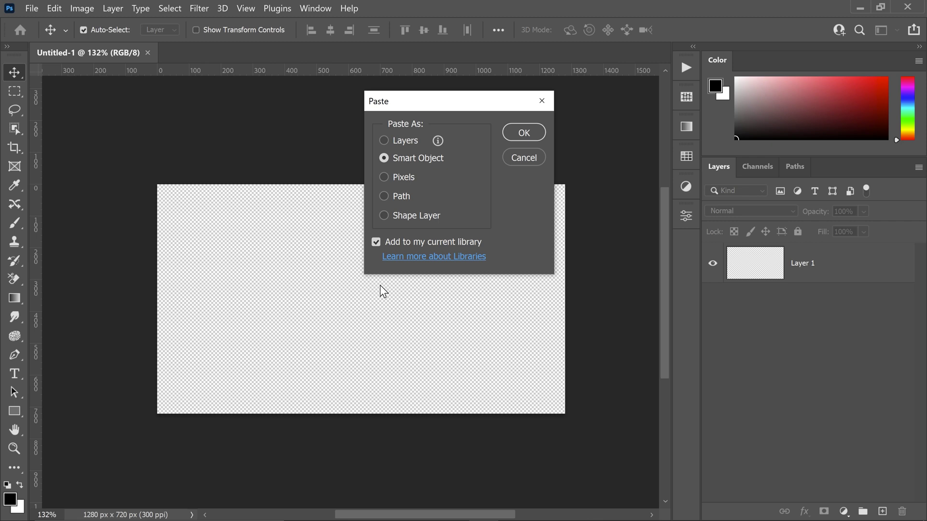
left_click(405, 140)
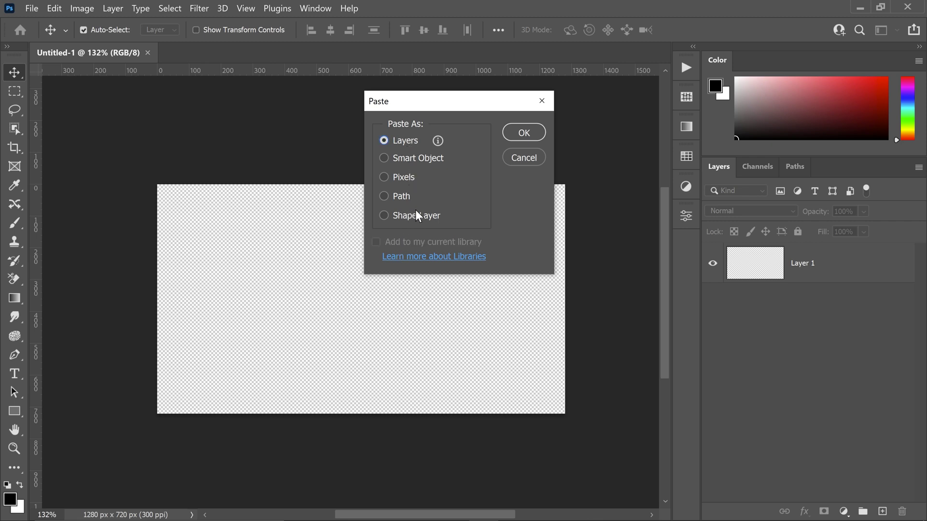
left_click(519, 133)
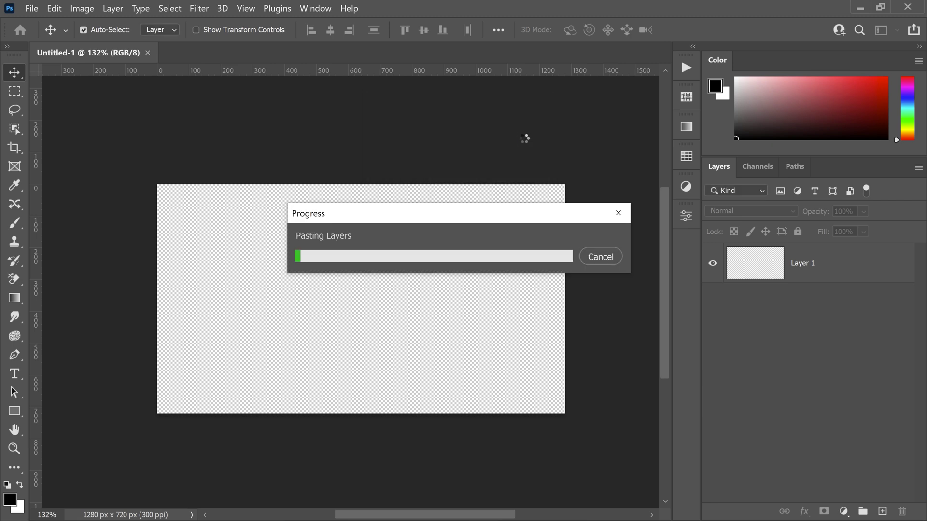
left_click(507, 230)
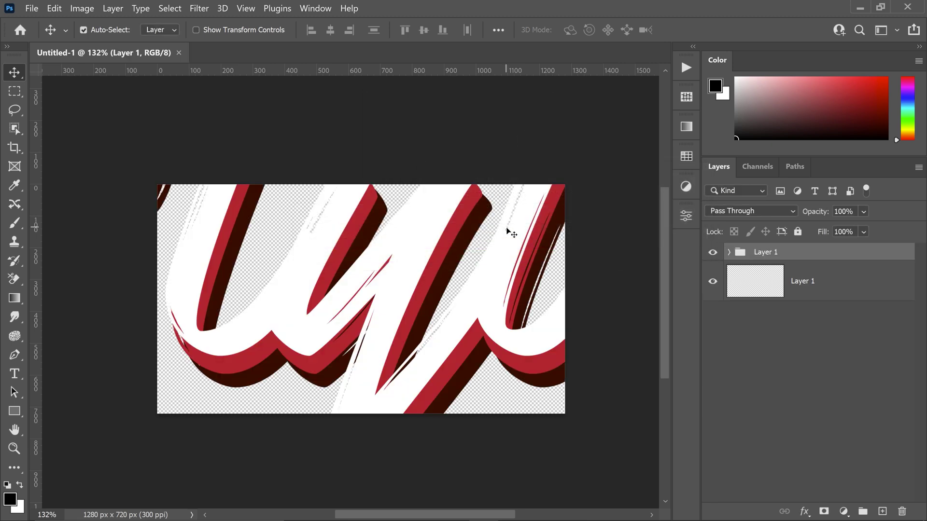
Expand the pasted group and toggle the Style layers' visibility, leaving the white layer hidden.
left_click(729, 252)
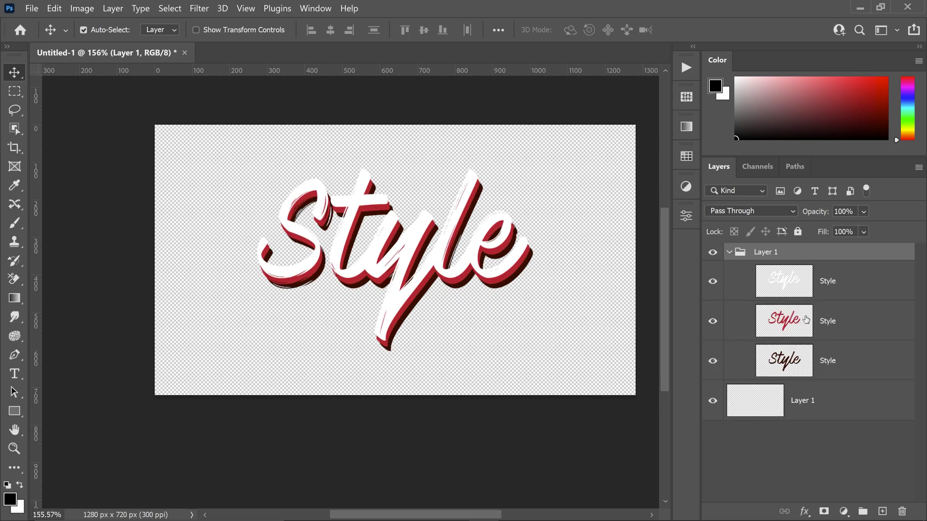
left_click(715, 361)
left_click(718, 324)
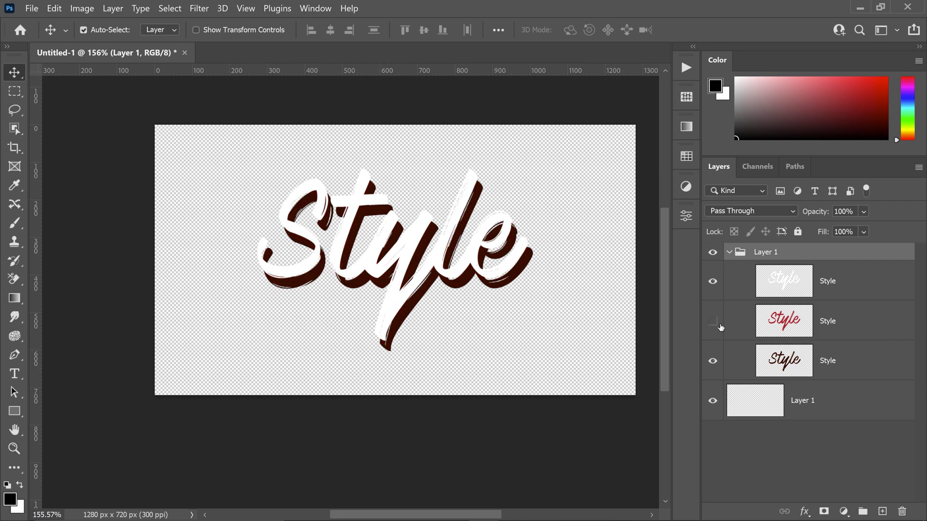
left_click(718, 324)
left_click(714, 280)
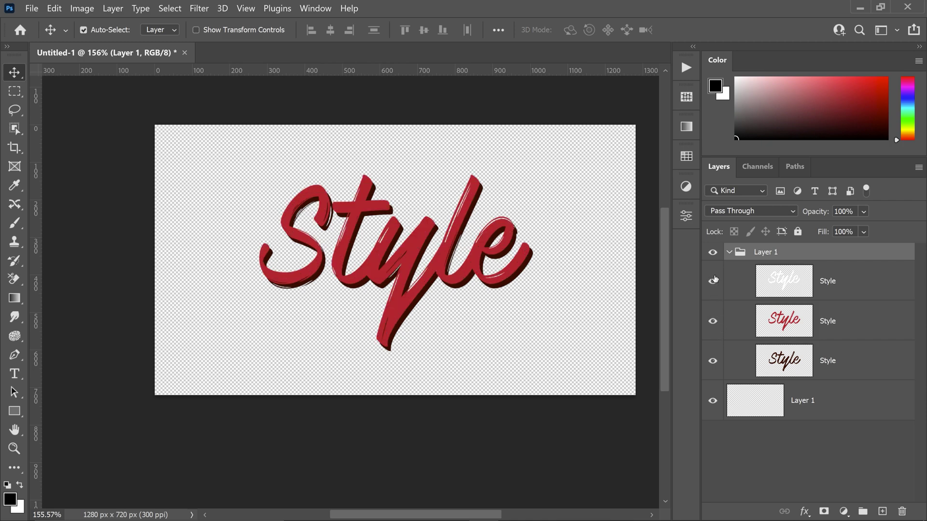